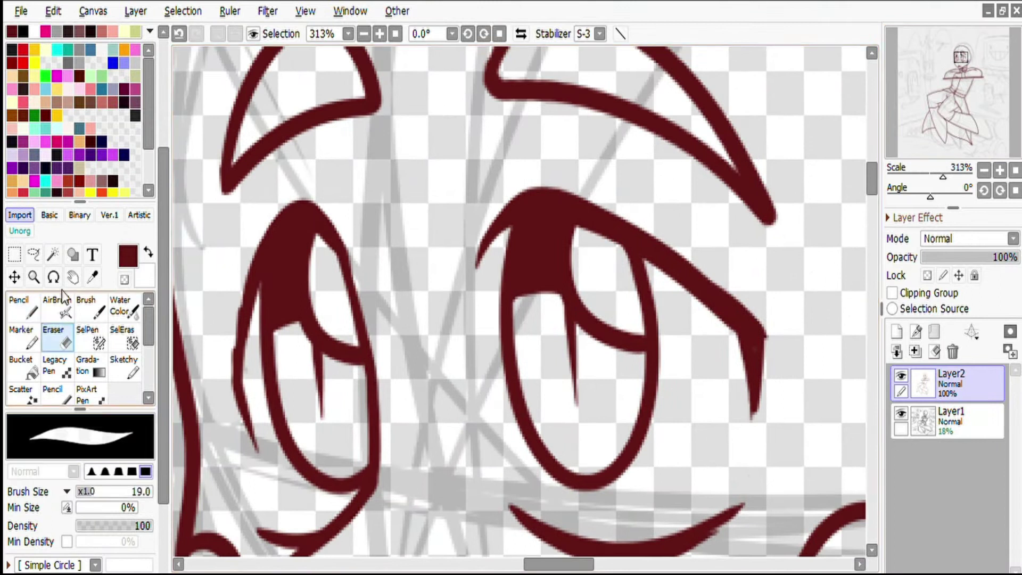
Step: Redraw the left eye's iris smaller with the Pencil, including a highlight and a tapered pupil
left_click(21, 306)
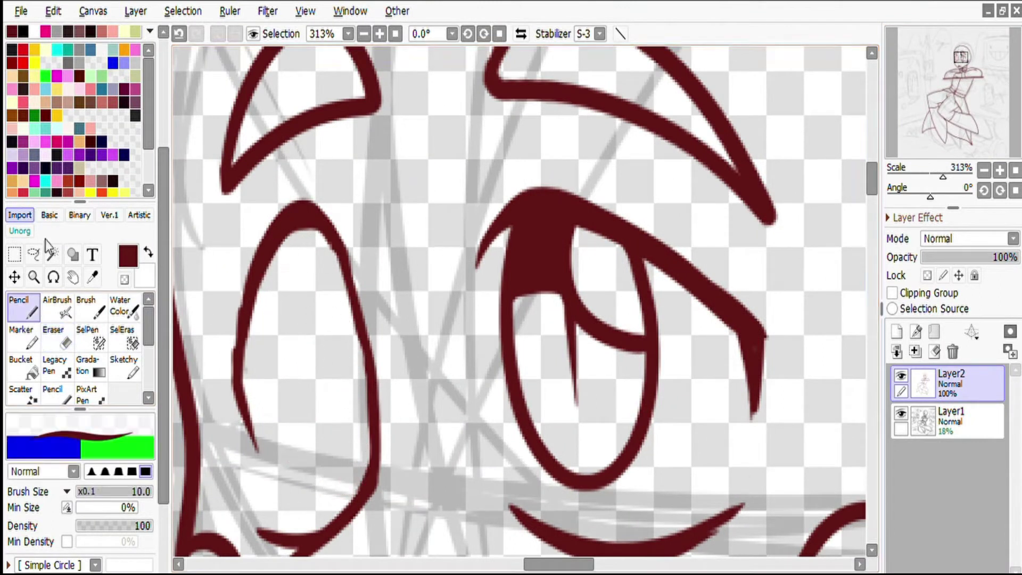
left_click_drag(298, 234, 298, 373)
left_click_drag(301, 231, 313, 277)
Step: Erase the right eye's iris and redraw it smaller under the upper lid with a matching highlight and pupil
left_click(59, 335)
mouse_move(533, 240)
left_mouse_down()
mouse_move(531, 406)
mouse_move(634, 333)
mouse_move(612, 341)
left_mouse_up()
left_click(22, 306)
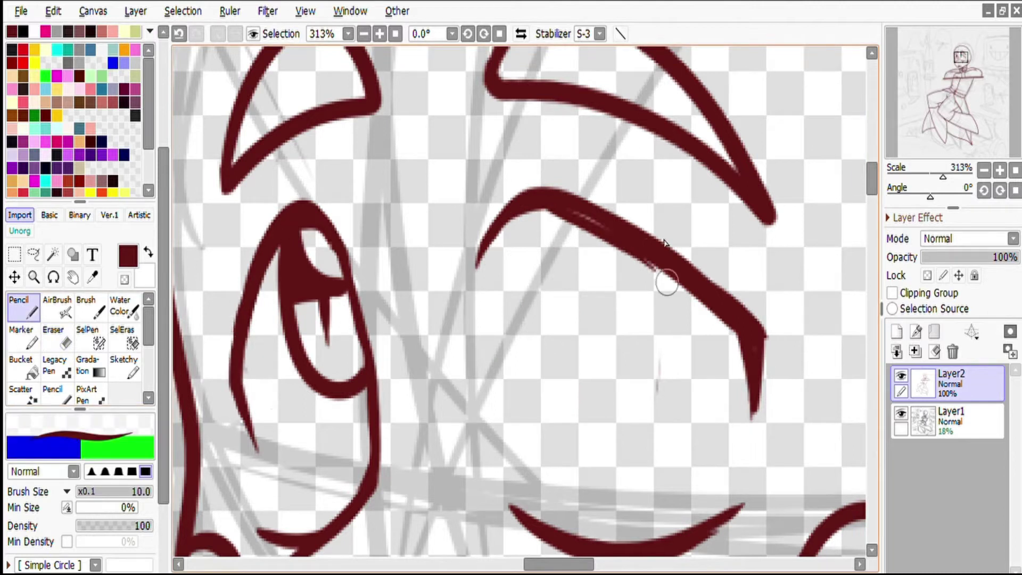
left_click_drag(506, 228, 572, 208)
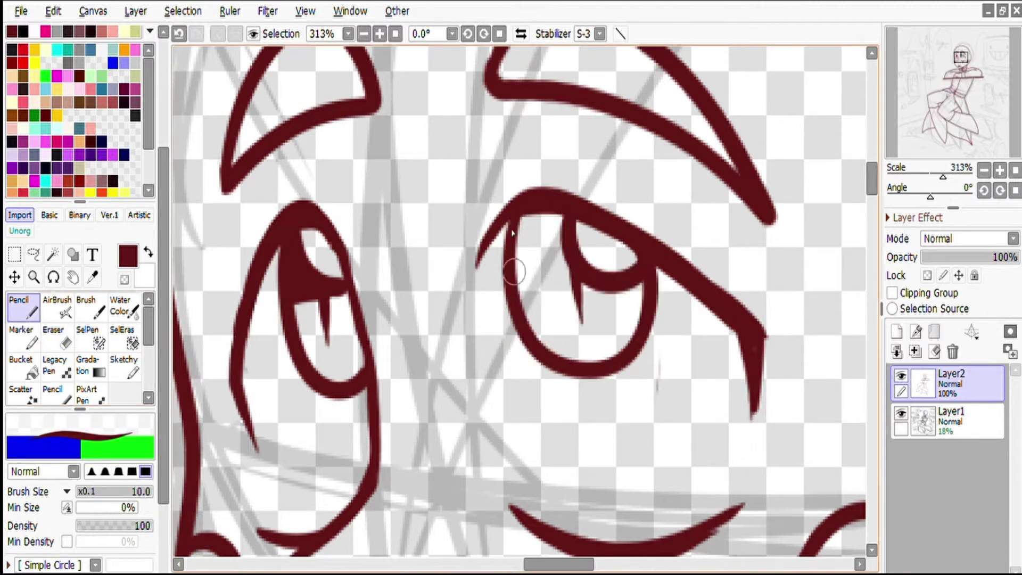
scroll(551, 174, "down", 10)
scroll(429, 128, "up", 8)
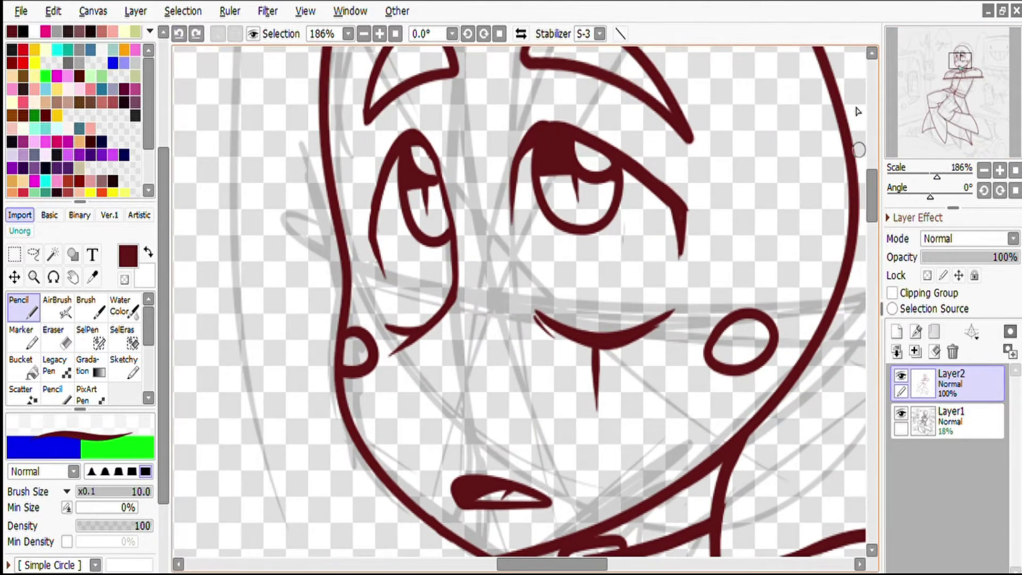
left_click_drag(936, 176, 936, 177)
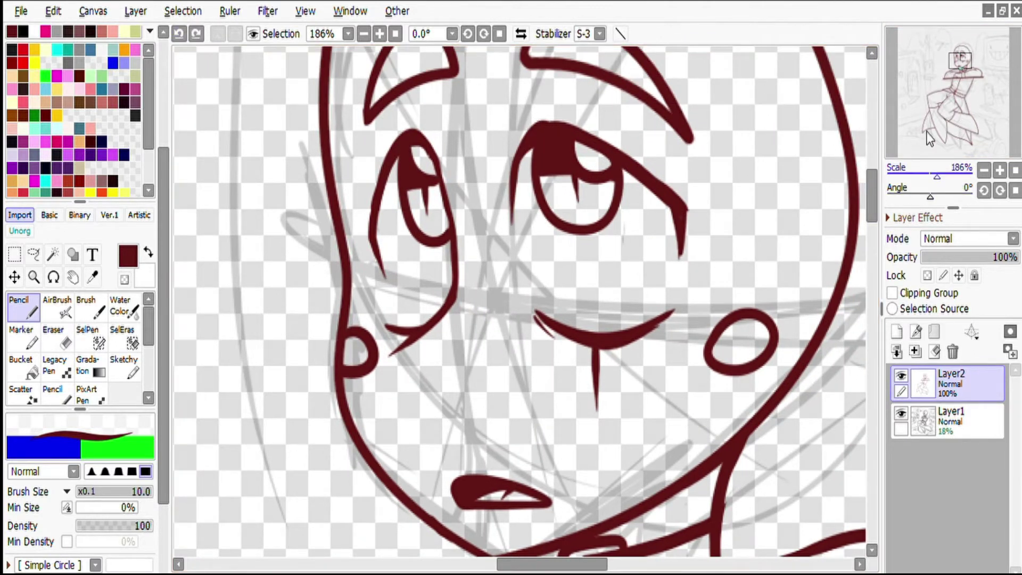
Step: Erase the small mouth below the nose, undoing stray strokes
key("e")
key("n")
left_click_drag(507, 274, 382, 314)
key("ctrl+z")
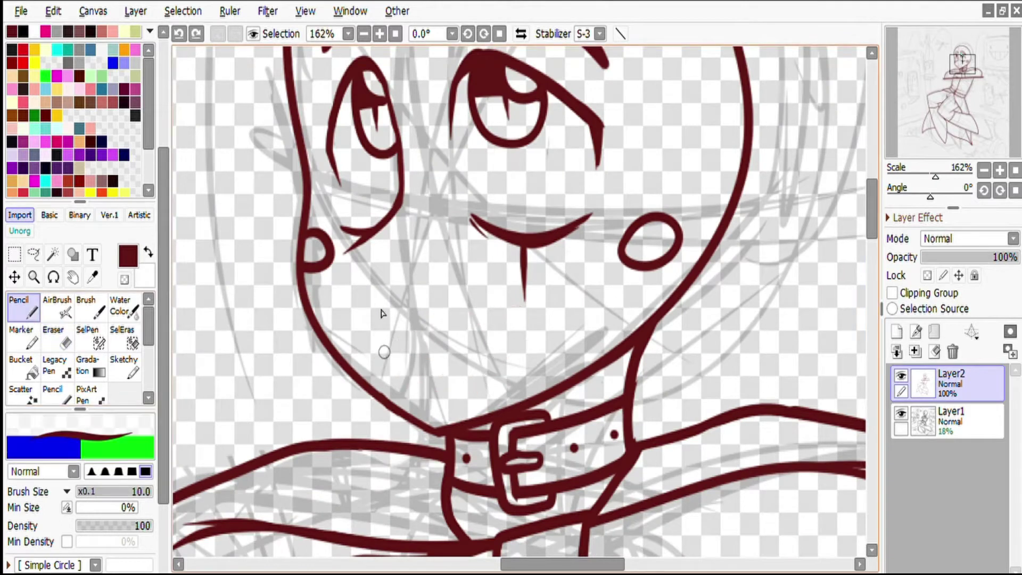
key("ctrl+z")
Step: Erase the irises from both eyes and redraw the right eye's upper lid as a rounded, tapered arc
key("e")
left_click_drag(479, 80, 548, 125)
scroll(400, 148, "up", 4)
left_click_drag(320, 341, 331, 243)
key("ctrl+z")
key("ctrl+z")
key("n")
key("e")
key("n")
scroll(486, 278, "down", 4)
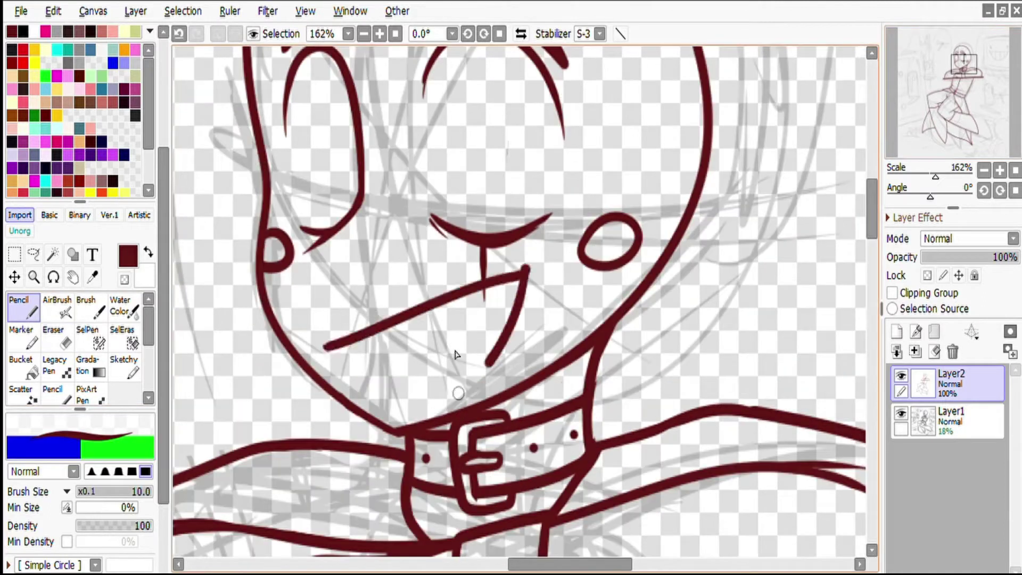
Step: Draw a wide open smiling mouth with teeth and a tongue, and fill its interior with dark red
key("ctrl+z")
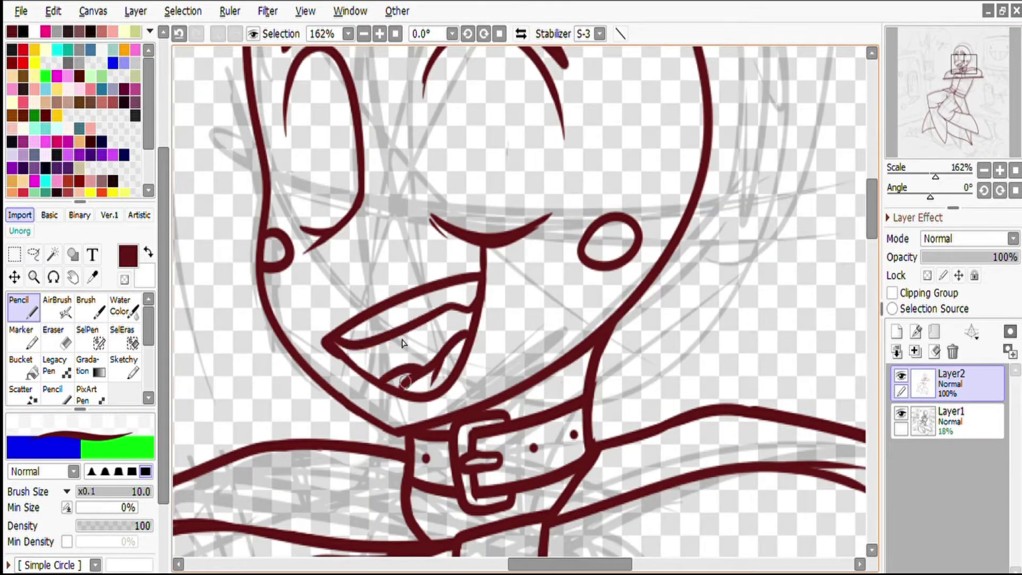
key("g")
left_click(405, 346)
key("e")
key("n")
left_click_drag(346, 314, 331, 301)
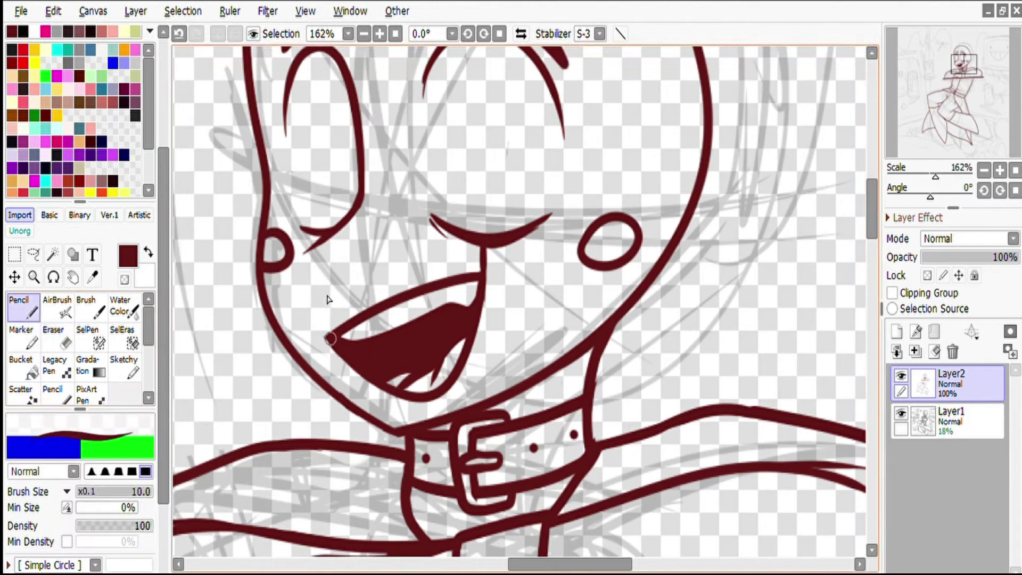
Step: Refine the lower lash lines of both eyes with the Eraser and Pencil
scroll(438, 195, "down", 8)
scroll(437, 195, "up", 6)
key("e")
key("n")
key("ctrl+z")
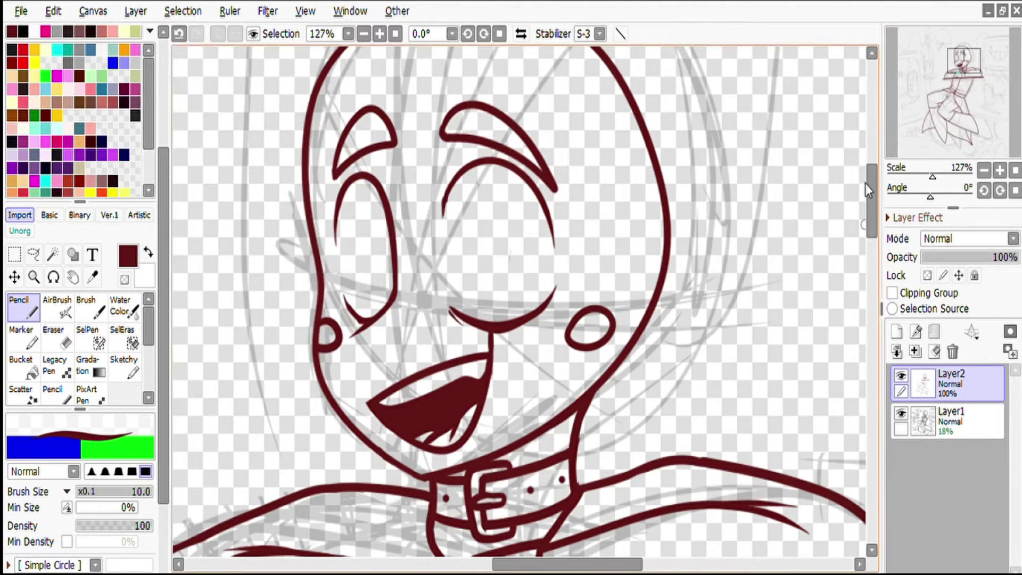
Step: Ink a dragonfly with a round head, long body and four wings in the air to the left of the figure's head
scroll(628, 99, "down", 2)
scroll(405, 159, "down", 6)
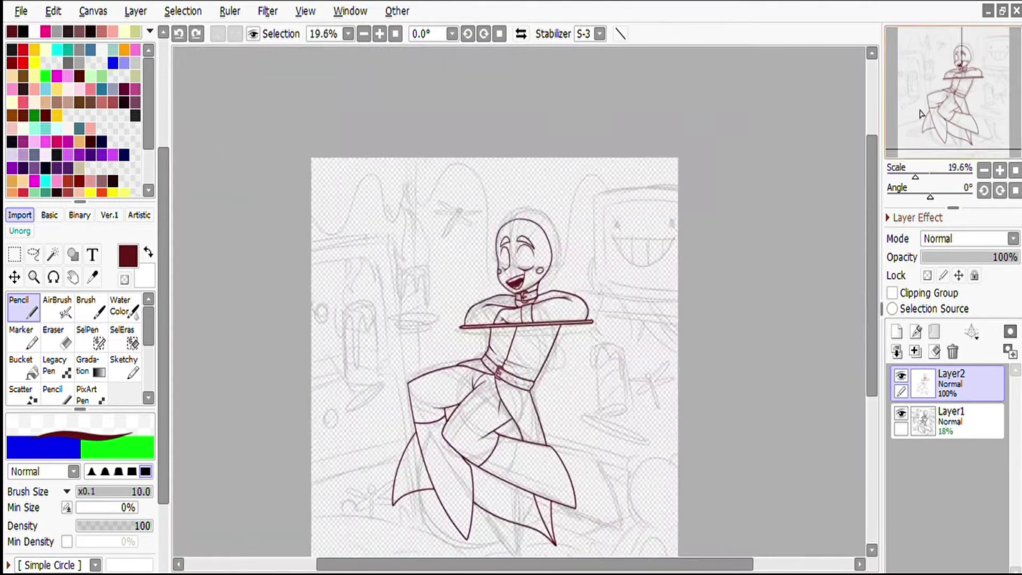
scroll(405, 159, "up", 7)
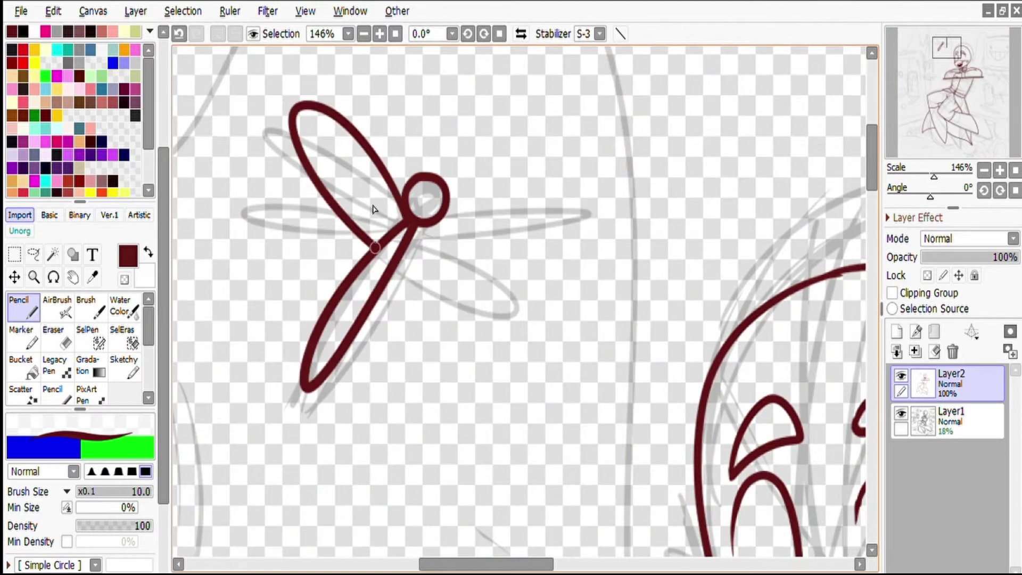
key("ctrl+z")
mouse_move(398, 160)
left_mouse_down()
mouse_move(507, 266)
mouse_move(520, 310)
left_mouse_up()
Step: Ink a second dragonfly near the canvas's right edge, undoing and redrawing strokes that are off
scroll(532, 287, "up", 8)
scroll(916, 62, "down", 5)
mouse_move(565, 351)
left_mouse_down()
mouse_move(520, 331)
mouse_move(662, 482)
mouse_move(726, 118)
mouse_move(626, 397)
mouse_move(641, 455)
left_mouse_up()
left_click_drag(554, 373, 554, 405)
key("ctrl+z")
mouse_move(527, 338)
left_mouse_down()
mouse_move(317, 348)
mouse_move(554, 418)
left_mouse_up()
key("ctrl+z")
key("ctrl+z")
mouse_move(579, 365)
left_mouse_down()
mouse_move(730, 142)
mouse_move(636, 442)
mouse_move(561, 417)
mouse_move(572, 463)
left_mouse_up()
left_click_drag(548, 290, 557, 292)
key("ctrl+z")
Step: Ink a third dragonfly at the canvas's lower edge, below the robe
scroll(909, 130, "down", 10)
scroll(525, 229, "up", 8)
mouse_move(519, 221)
left_mouse_down()
mouse_move(524, 227)
mouse_move(652, 99)
mouse_move(708, 223)
left_mouse_up()
key("ctrl+z")
left_click_drag(510, 246, 527, 288)
scroll(915, 124, "up", 2)
Step: Ink a fourth dragonfly with a round head, slanted body and four wings beside the robe's lower-left tip
scroll(912, 118, "down", 8)
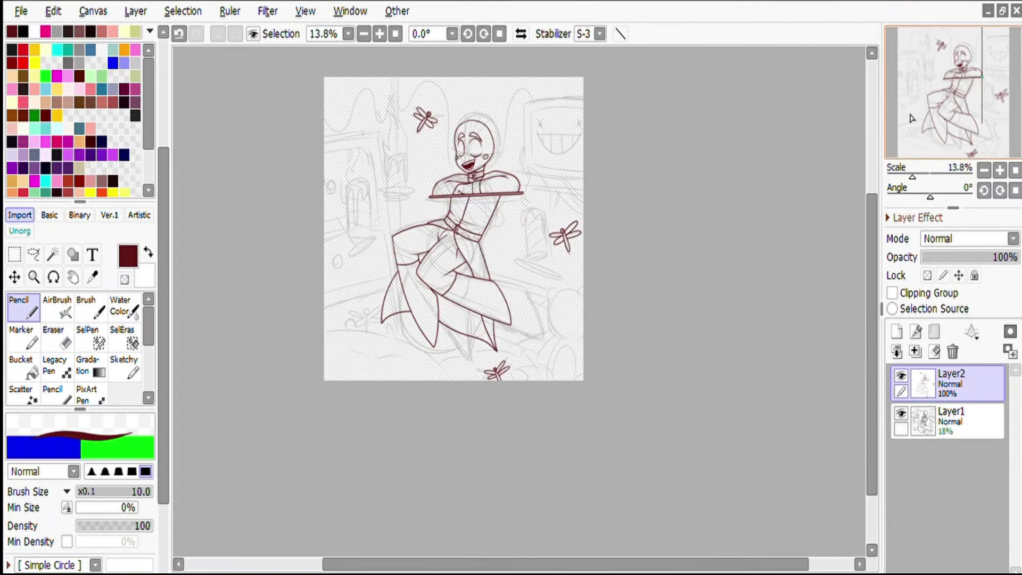
scroll(921, 128, "up", 8)
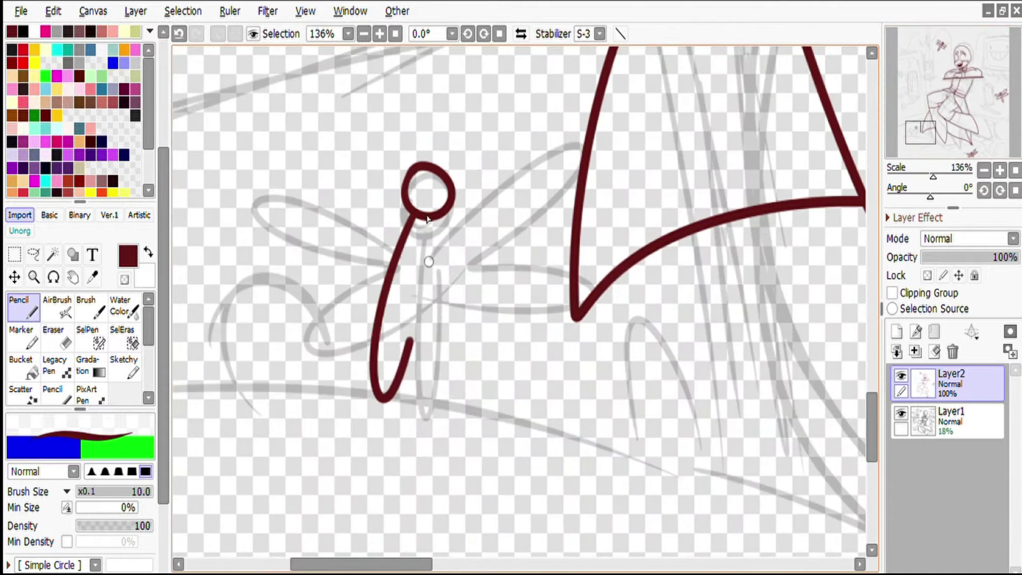
left_click_drag(429, 261, 434, 218)
left_click_drag(434, 240, 480, 251)
key("ctrl+z")
left_click_drag(450, 207, 468, 283)
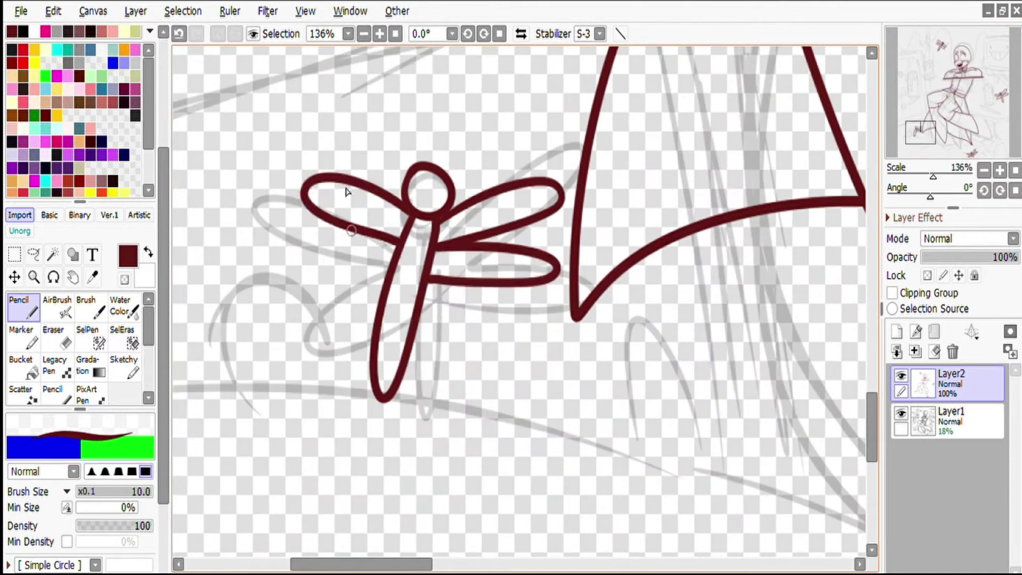
Step: Lasso the dragonfly beside the robe's lower-left tip and move it left, away from the robe
scroll(912, 126, "down", 4)
scroll(916, 128, "up", 5)
scroll(545, 261, "down", 3)
key("l")
left_click_drag(434, 184, 548, 256)
scroll(327, 130, "down", 3)
scroll(327, 130, "up", 4)
Step: Ink a fifth dragonfly with eyes, a slanted body and four wings above the lower-left one
key("n")
mouse_move(519, 134)
left_mouse_down()
mouse_move(541, 124)
mouse_move(525, 126)
mouse_move(524, 155)
left_mouse_up()
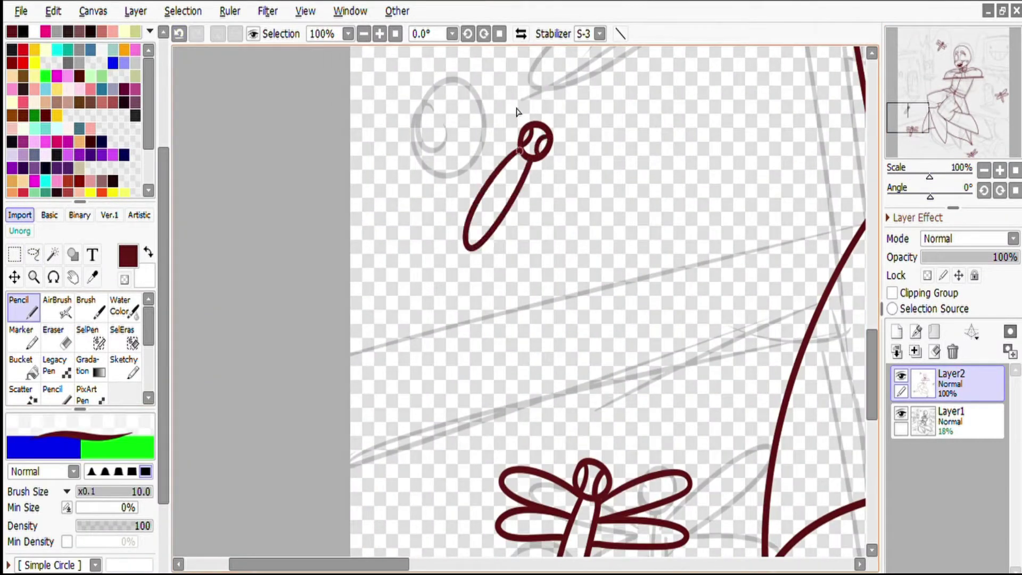
key("ctrl+z")
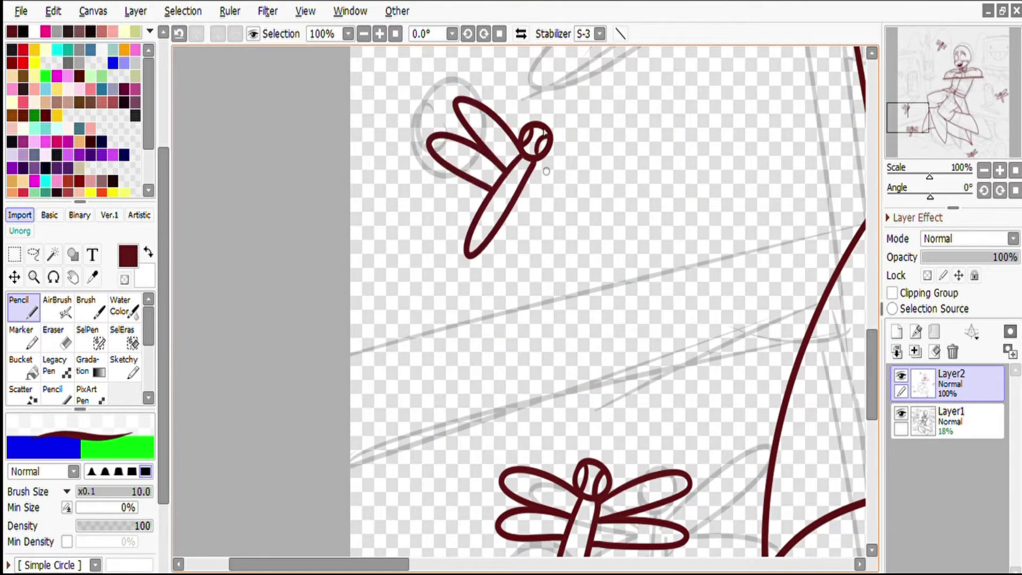
scroll(926, 94, "down", 5)
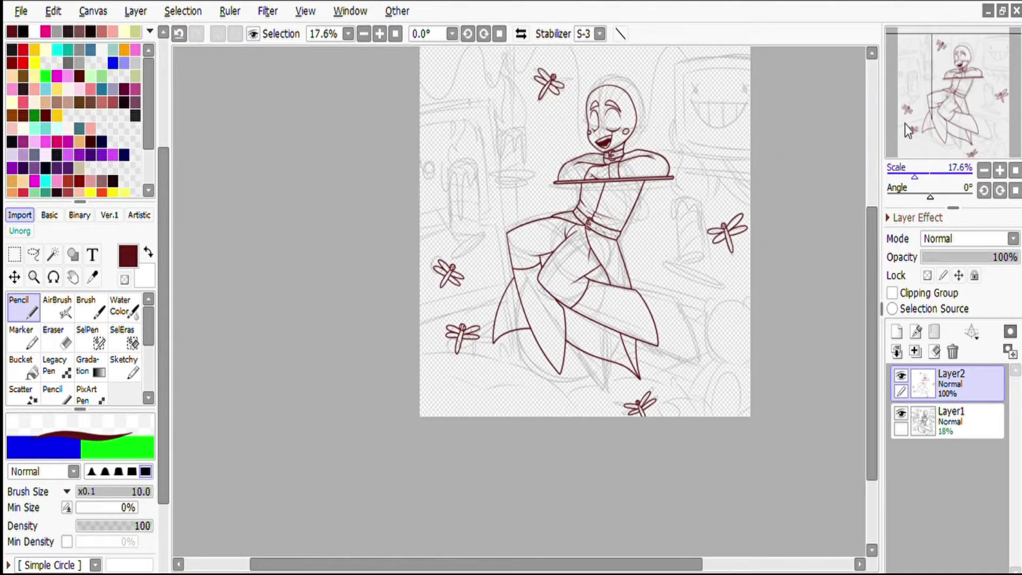
Step: Add a new layer directly above the Layer1 sketch and make it the active layer
left_click(965, 104)
left_click(958, 421)
left_click(896, 332)
left_click(929, 375)
left_click(951, 418)
Step: Ink a gently curved ground line at the canvas's lower left, ending in a small rounded bump
scroll(925, 123, "up", 8)
left_click(926, 137)
scroll(927, 138, "down", 1)
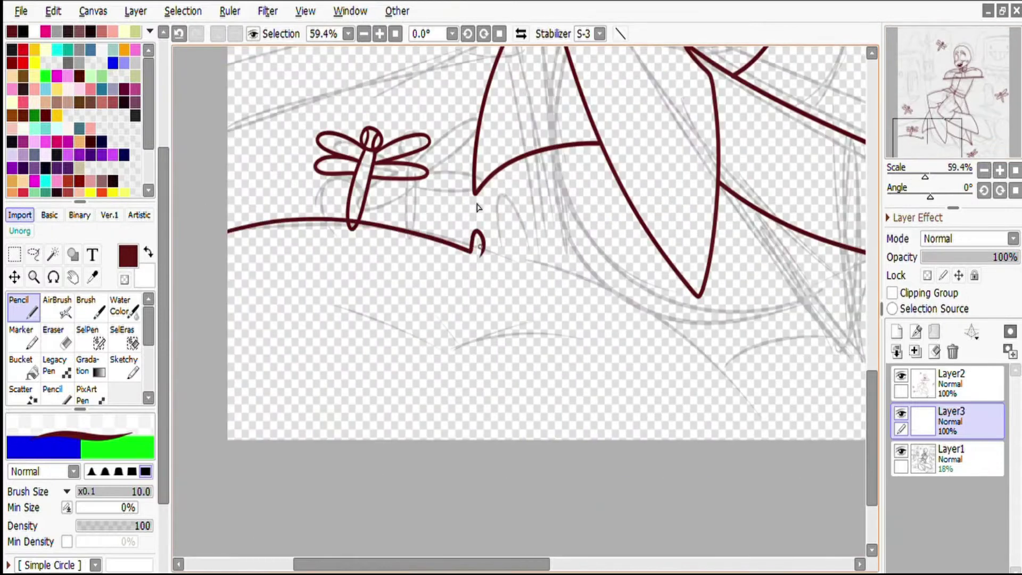
Step: Select the empty background around the figure and dragonflies on Layer2 with the Magic Wand
left_click(53, 255)
left_click(951, 381)
left_click(477, 208)
scroll(915, 154, "down", 4)
scroll(915, 152, "up", 3)
Step: Ink the rolling hill outlines and crossing crease strokes along the canvas's lower edge on Layer3
left_click(23, 308)
left_click(952, 421)
left_click_drag(410, 295, 553, 424)
left_click_drag(301, 346, 426, 340)
left_click_drag(308, 400, 418, 388)
left_click_drag(524, 370, 747, 355)
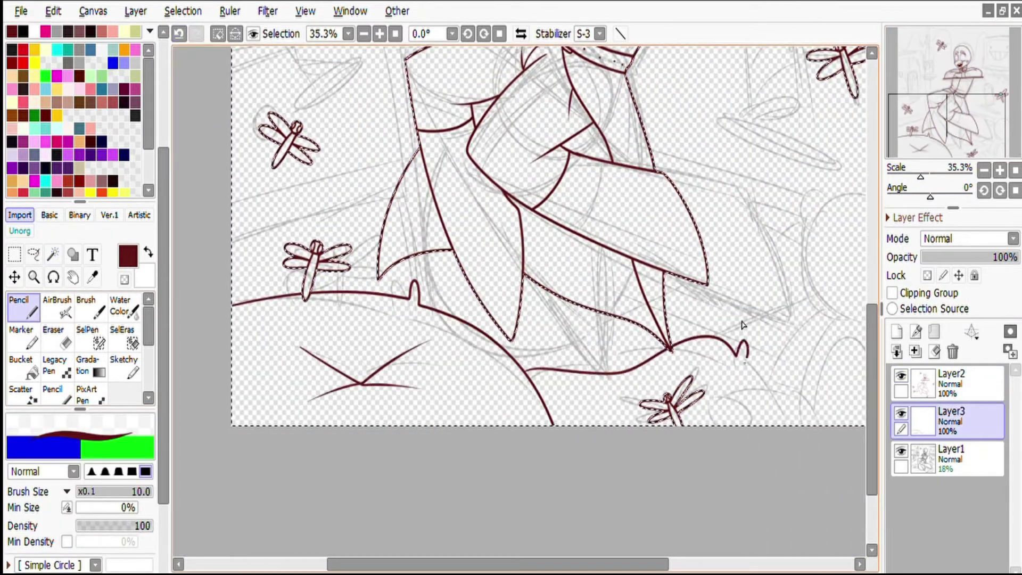
Step: Ink the teddy bear's head outline with two round ears against the canvas's right edge
scroll(743, 324, "up", 2)
mouse_move(602, 48)
left_mouse_down()
mouse_move(646, 70)
mouse_move(556, 104)
left_mouse_up()
mouse_move(559, 101)
left_mouse_down()
mouse_move(517, 156)
mouse_move(585, 334)
left_mouse_up()
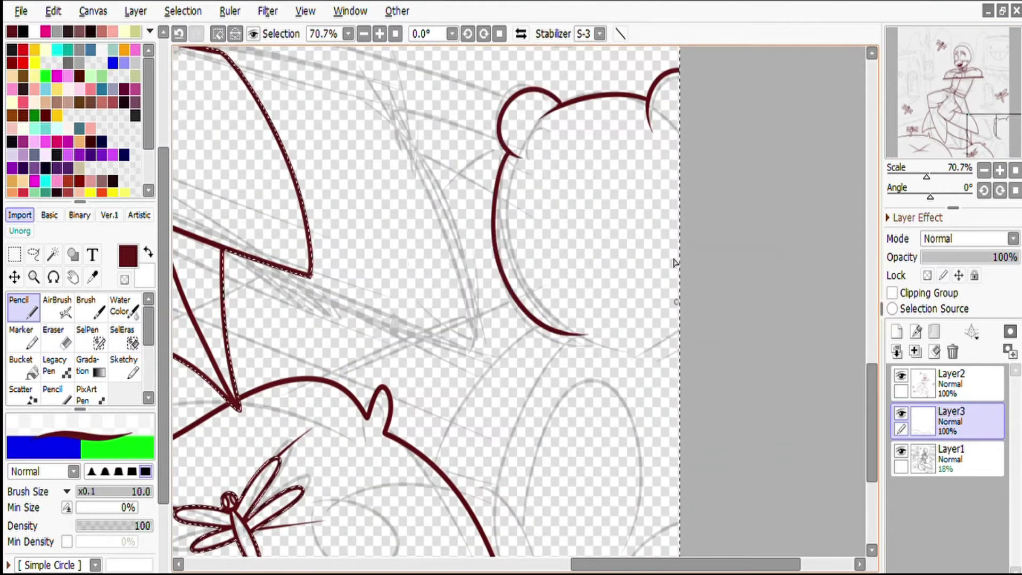
left_click_drag(679, 314, 629, 334)
Step: Draw the teddy bear's face with a four-hole button eye, an X-shaped eye, a triangular nose and a toothy grin
left_click_drag(555, 231, 558, 238)
scroll(564, 209, "up", 4)
key("ctrl+z")
left_click_drag(394, 53, 371, 70)
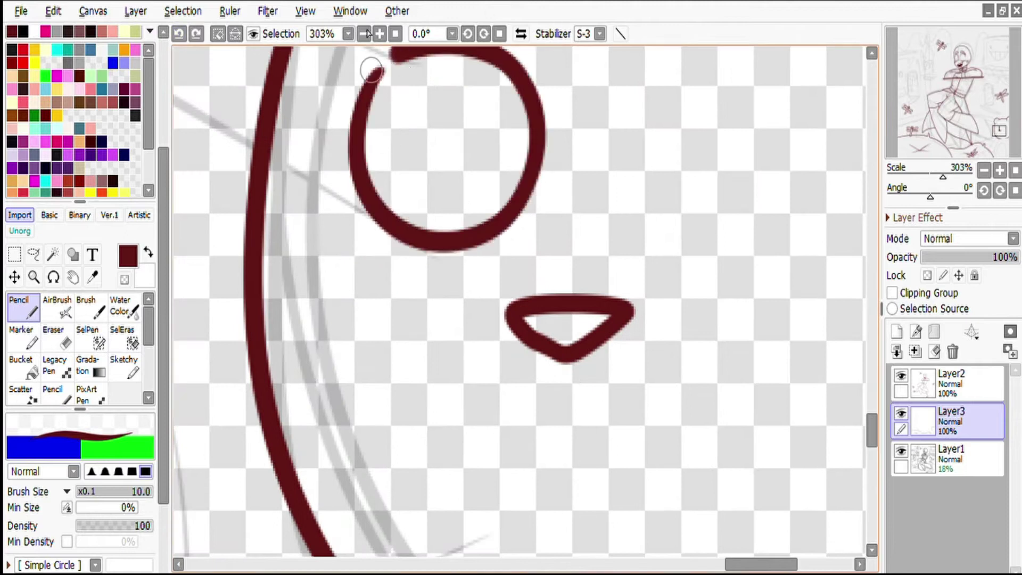
scroll(495, 88, "down", 3)
left_click_drag(602, 192, 652, 229)
left_click_drag(653, 229, 707, 206)
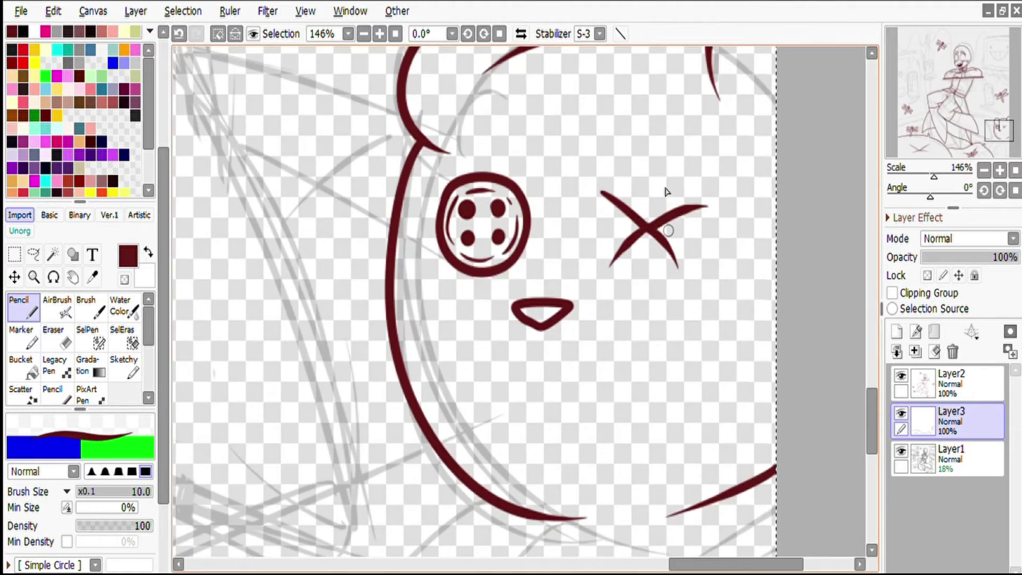
scroll(668, 230, "down", 7)
scroll(421, 242, "up", 6)
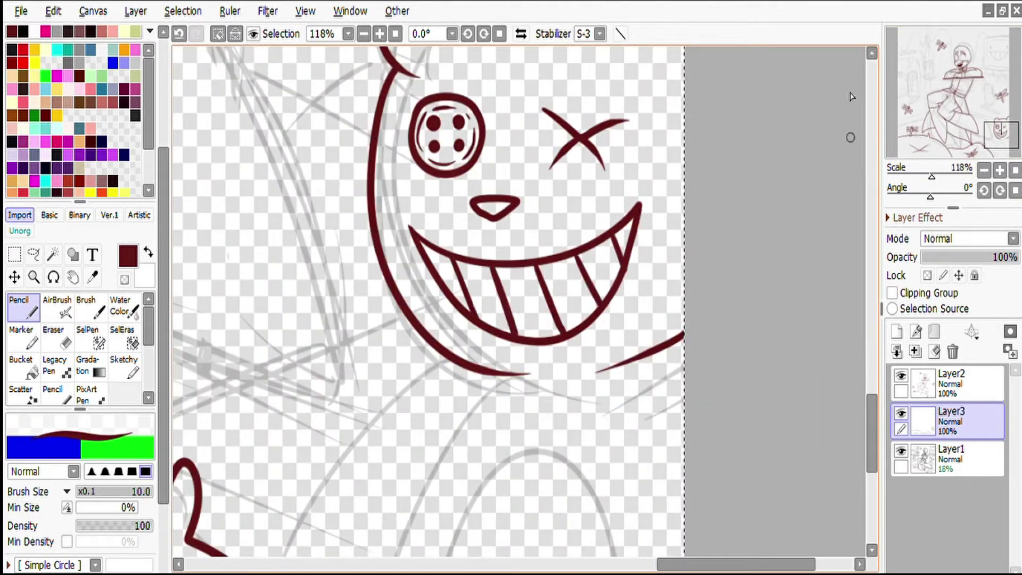
Step: Ink the teddy bear's arm and body below the head, including the large oval, down to the hill
scroll(851, 96, "down", 6)
scroll(346, 324, "up", 5)
left_click_drag(450, 226, 392, 363)
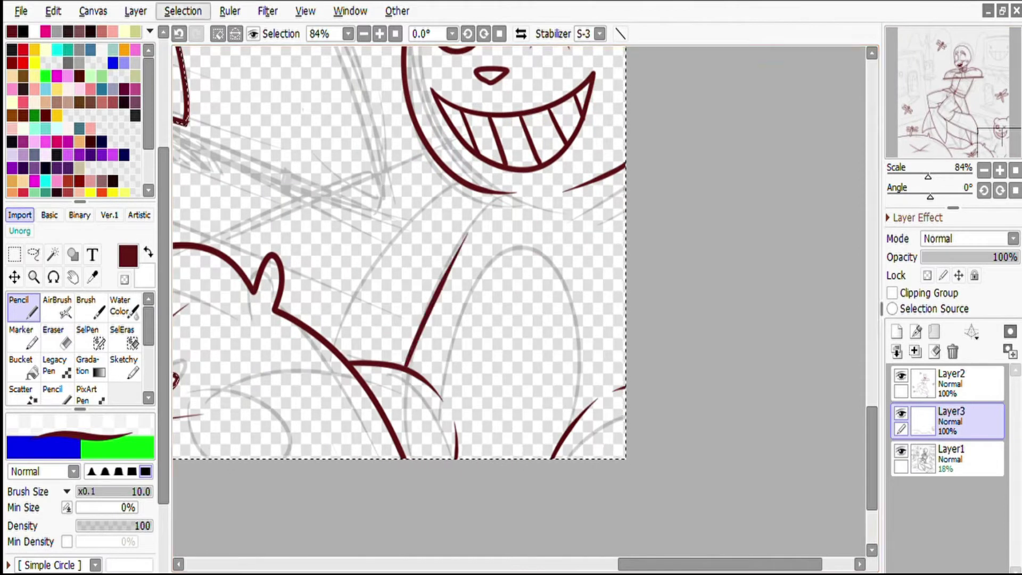
left_click_drag(409, 213, 449, 175)
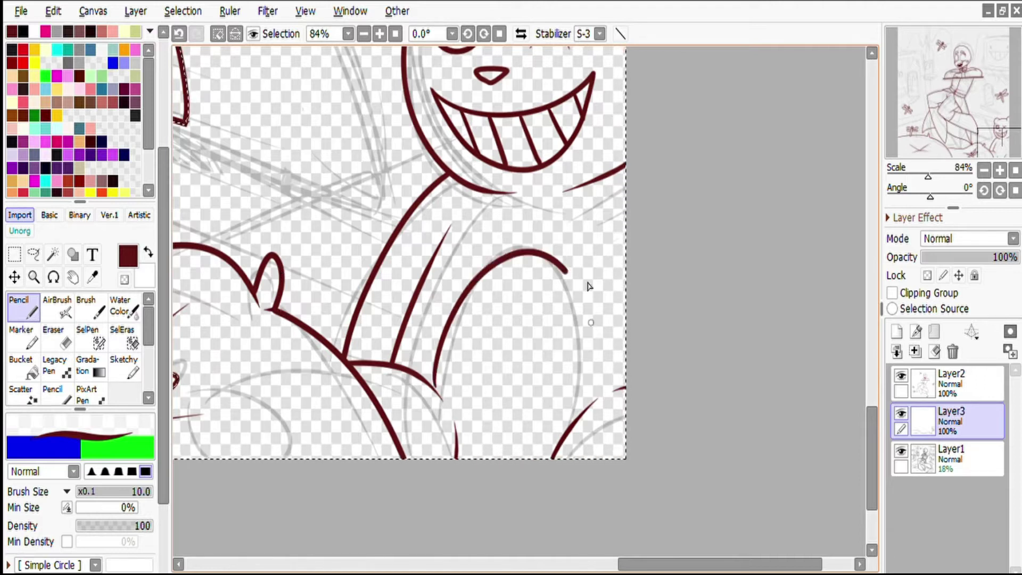
mouse_move(438, 354)
left_mouse_down()
mouse_move(486, 301)
mouse_move(404, 266)
left_mouse_up()
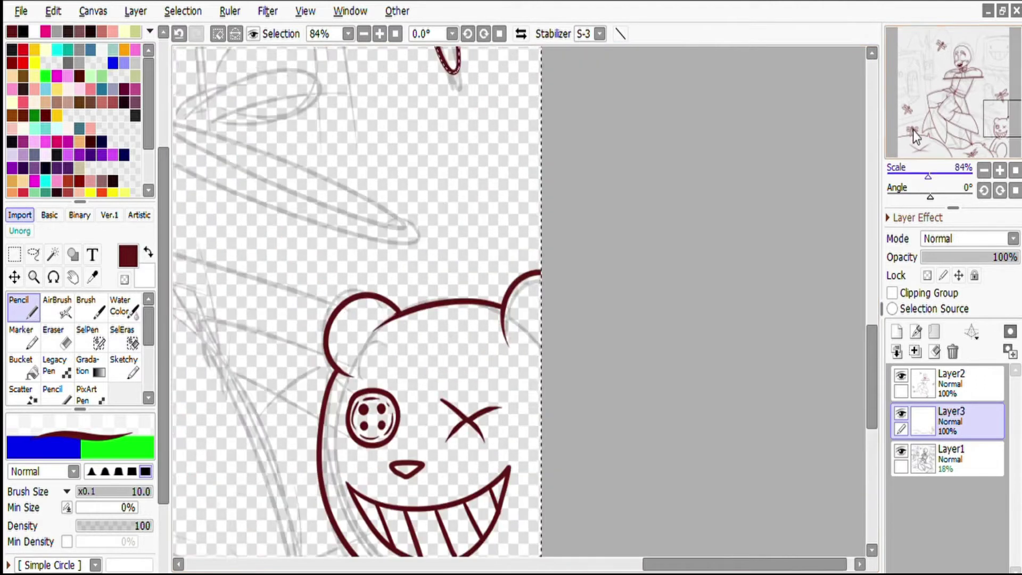
Step: Clean up the bear's left ear where it meets the head and draw the inner-ear curve
scroll(404, 320, "up", 3)
key("e")
left_click_drag(384, 362, 566, 202)
key("n")
left_click_drag(543, 262, 394, 384)
scroll(485, 269, "down", 2)
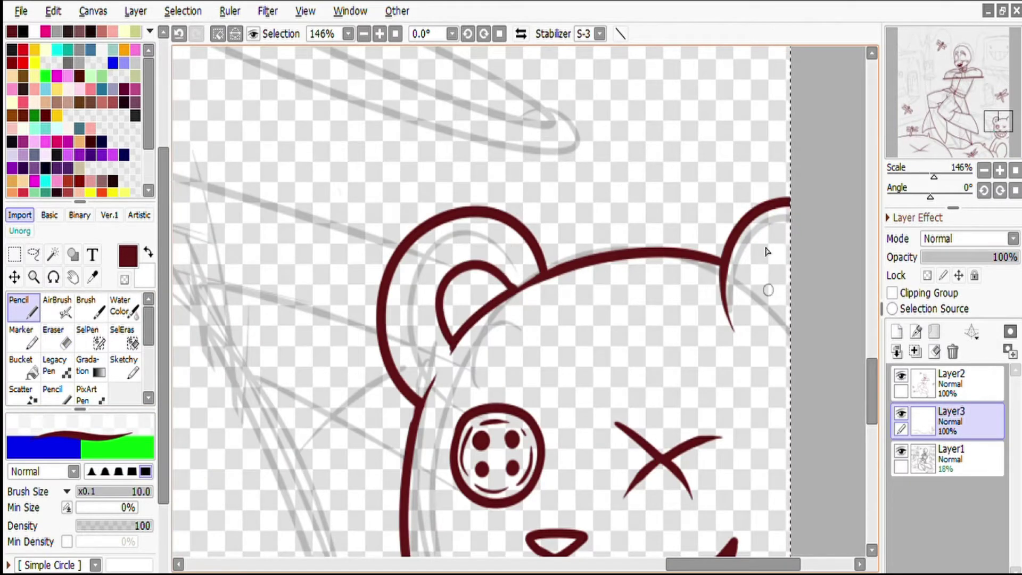
Step: Erase the stray line inside the bear's right ear and draw its inner-ear curve and the adjoining head outline
key("e")
key("ctrl+z")
key("e")
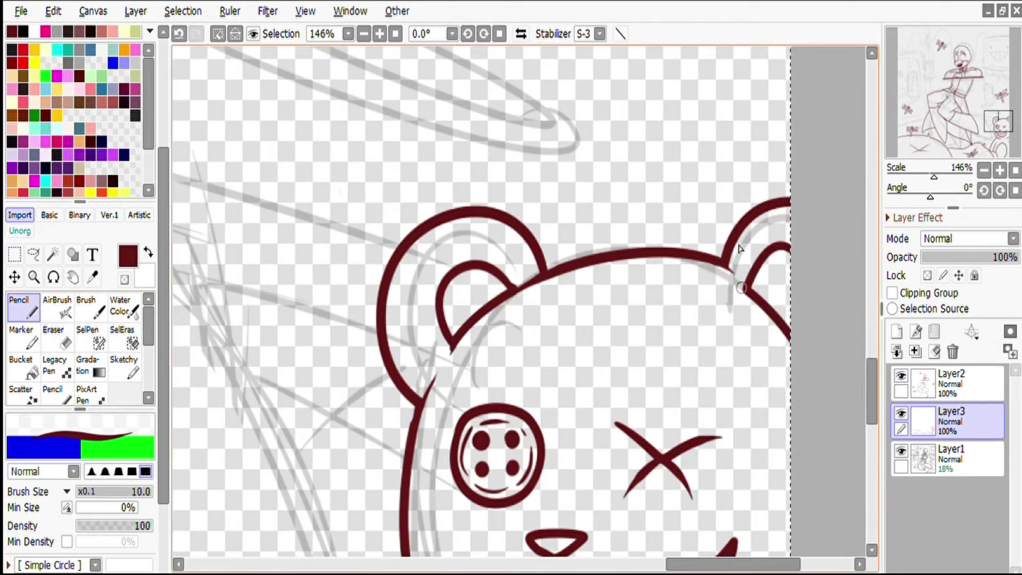
scroll(393, 229, "down", 5)
scroll(394, 229, "up", 5)
key("e")
Step: Reselect the background around all the line art with the Magic Wand, using Similar Colored Area and Merged Image
scroll(463, 306, "down", 4)
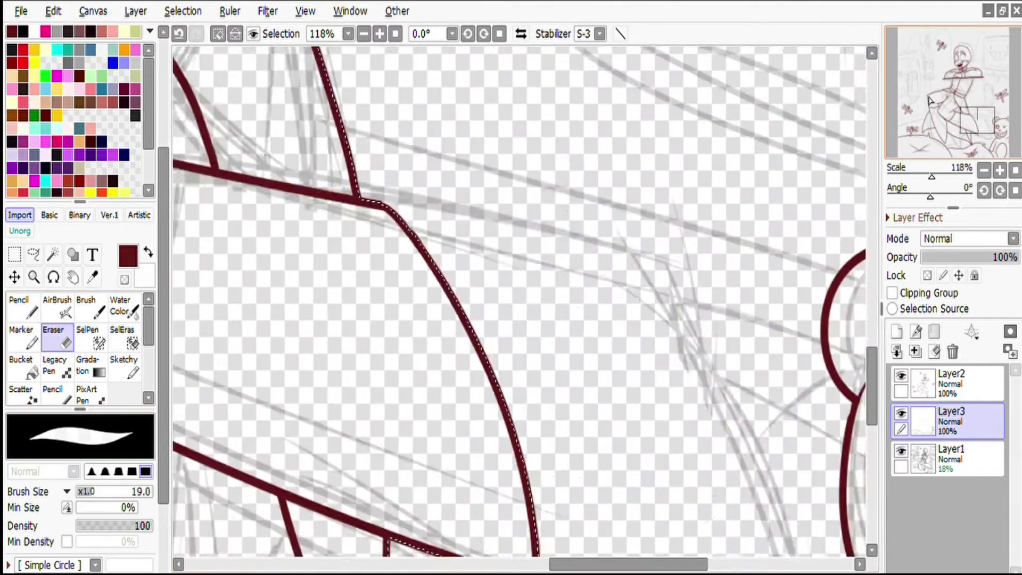
key("e")
left_click(52, 254)
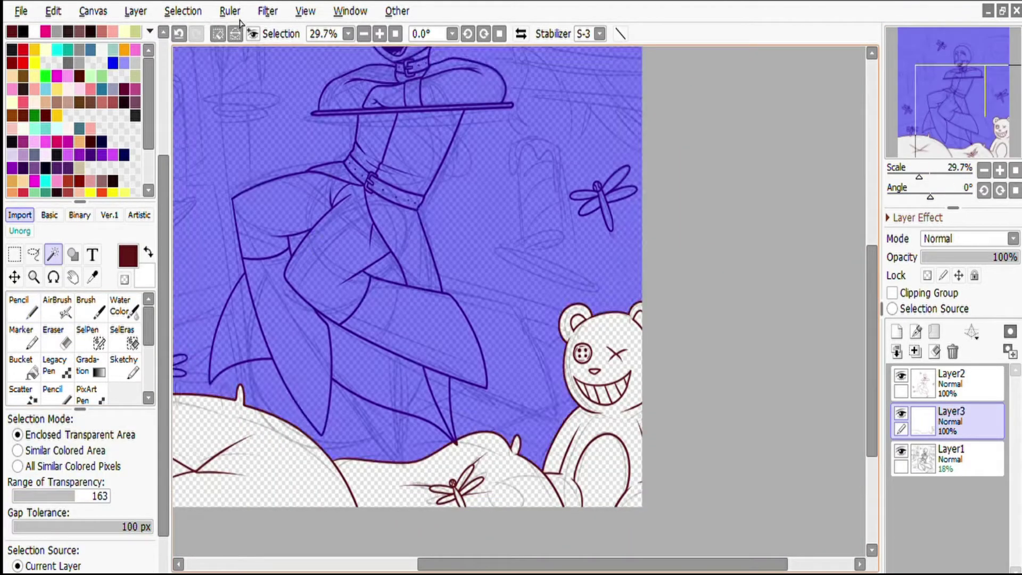
key("ctrl+d")
left_click(484, 225)
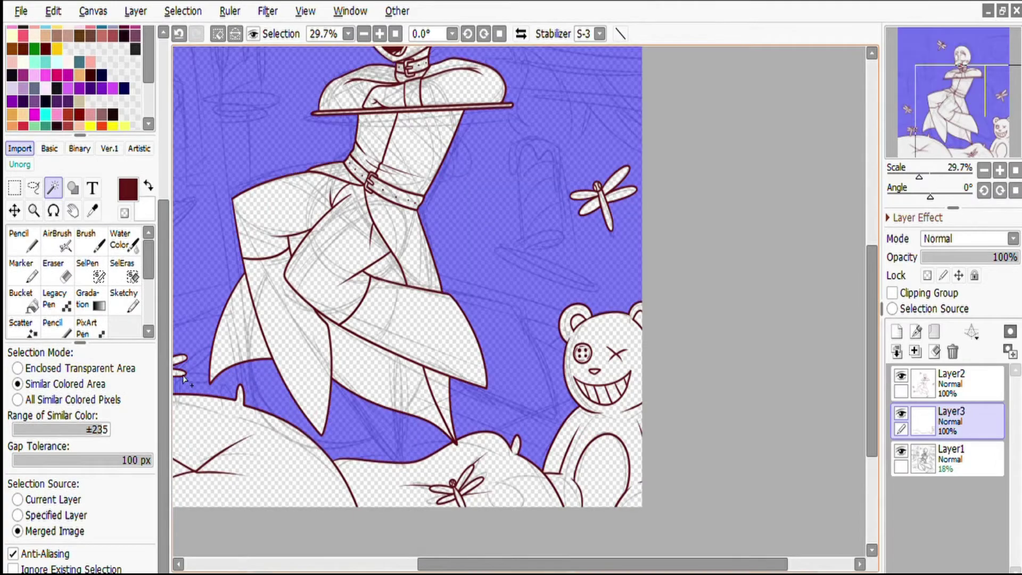
Step: Ink two parallel lines running from the robe to the teddy bear's head
key("n")
left_click_drag(445, 292, 560, 314)
left_click_drag(460, 310, 559, 326)
scroll(520, 313, "up", 5)
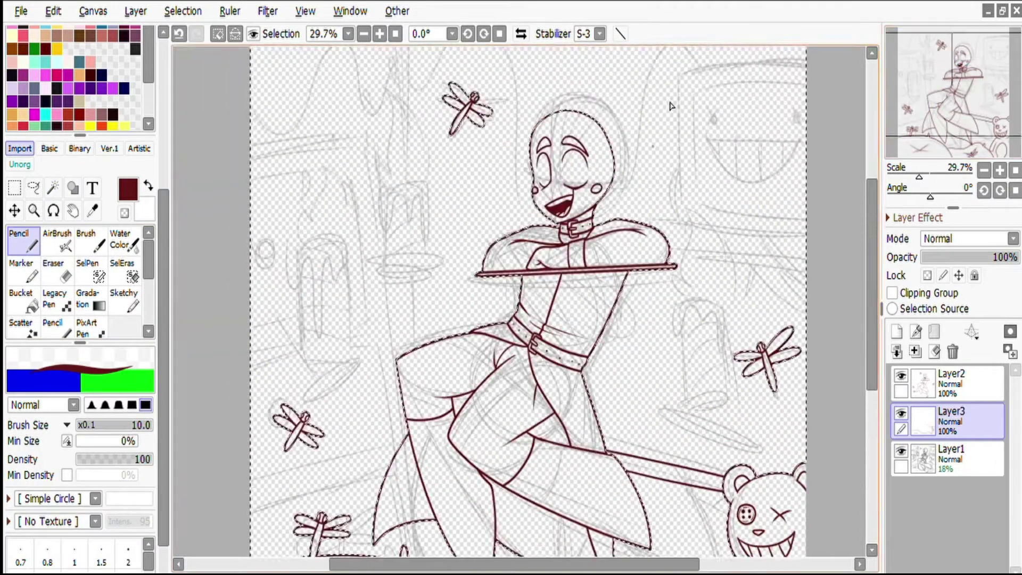
Step: Ink the double-lined screen frame around the sketched grin at the canvas's upper right, and make Layer2 active
scroll(521, 313, "down", 5)
scroll(605, 68, "up", 7)
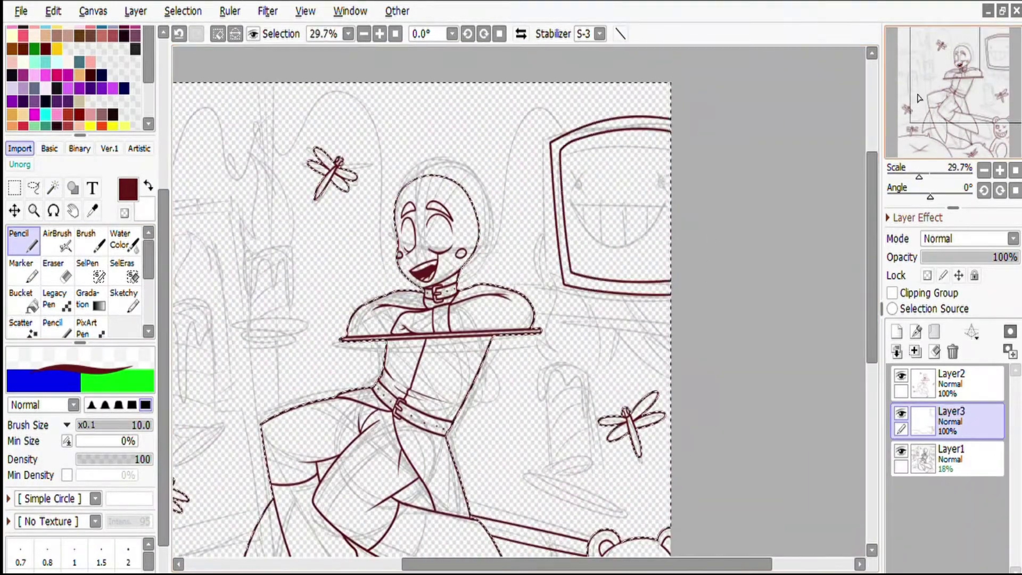
scroll(685, 239, "up", 4)
left_click(951, 383)
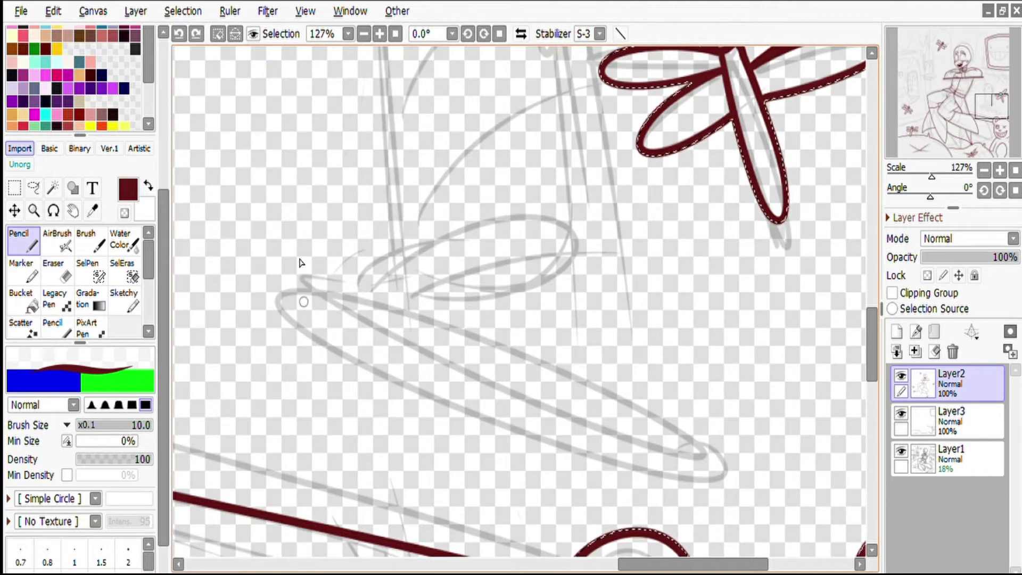
Step: Ink the long tilted plate beside the right dragonfly and the oval plate left of the character's shoulder, with inner detail strokes
left_click_drag(306, 269, 351, 294)
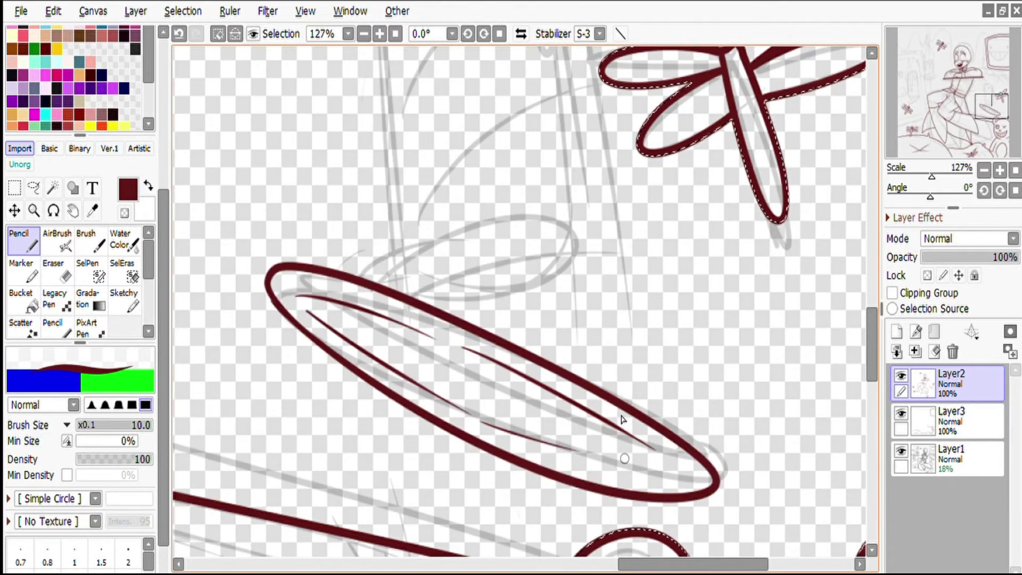
scroll(582, 452, "down", 8)
scroll(373, 362, "up", 5)
mouse_move(426, 364)
left_mouse_down()
mouse_move(344, 395)
mouse_move(564, 330)
left_mouse_up()
key("ctrl+z")
key("ctrl+z")
left_click_drag(319, 372, 559, 324)
key("ctrl+z")
left_click_drag(315, 393, 525, 347)
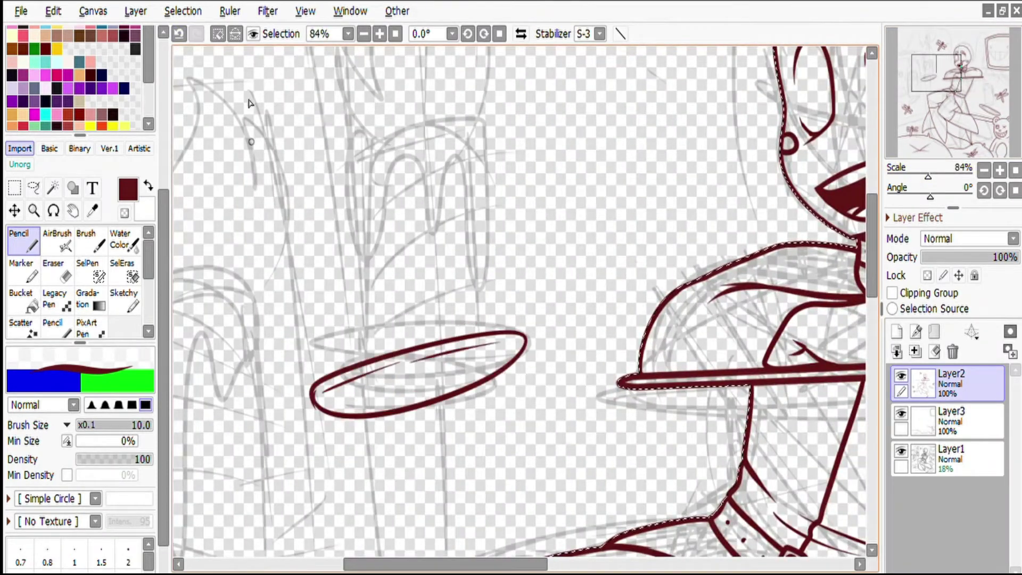
key("ctrl+z")
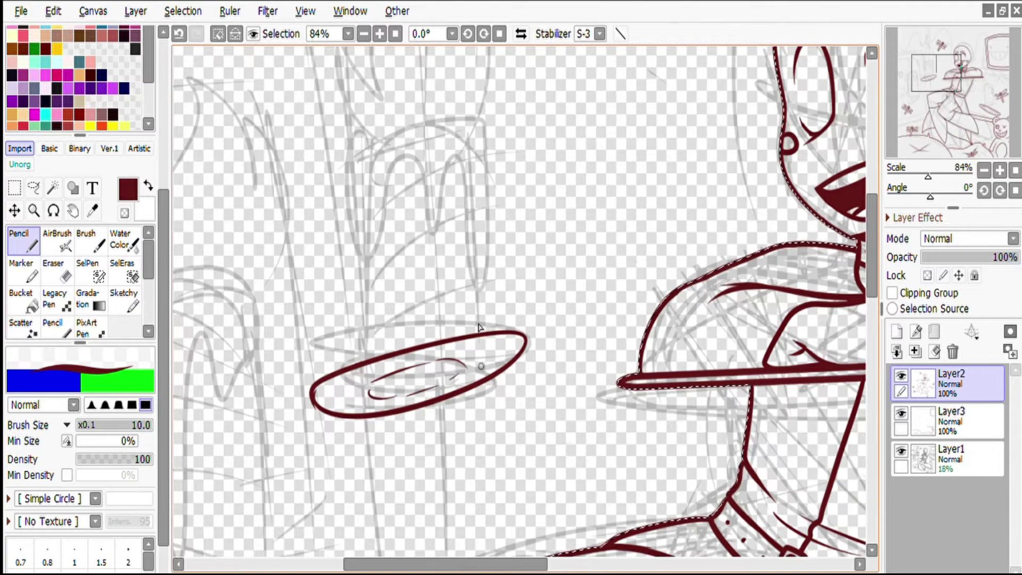
Step: Ink the tilted oval plate with curved inner lines just above the left dragonfly
scroll(456, 335, "down", 3)
left_click_drag(373, 373, 516, 165)
mouse_move(468, 239)
left_mouse_down()
mouse_move(383, 309)
mouse_move(468, 243)
left_mouse_up()
left_click_drag(415, 311, 411, 273)
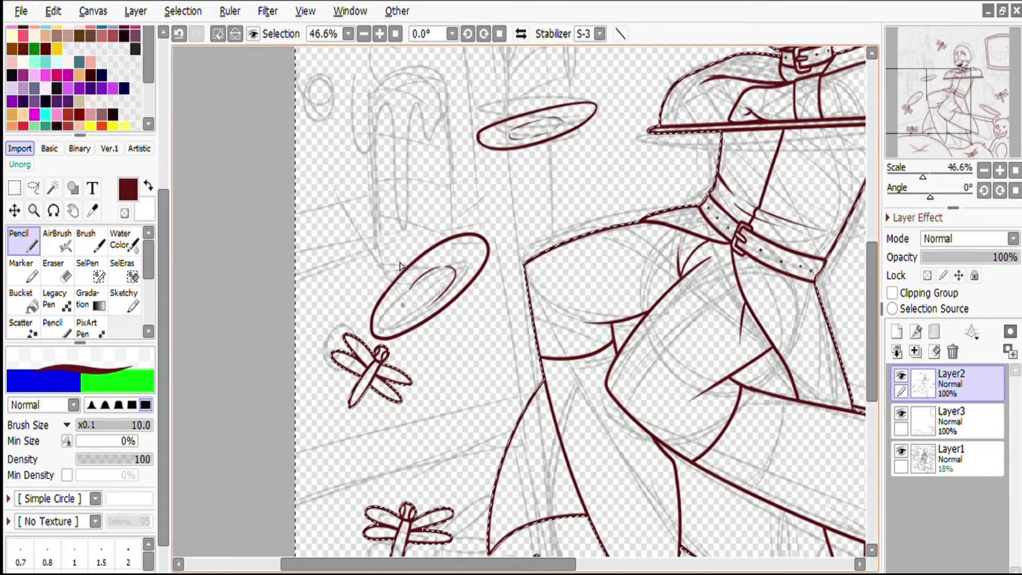
Step: Ink the right candle's dripping wax top and its left side down to the tilted plate
left_click(953, 80)
scroll(906, 132, "down", 4)
scroll(925, 102, "up", 2)
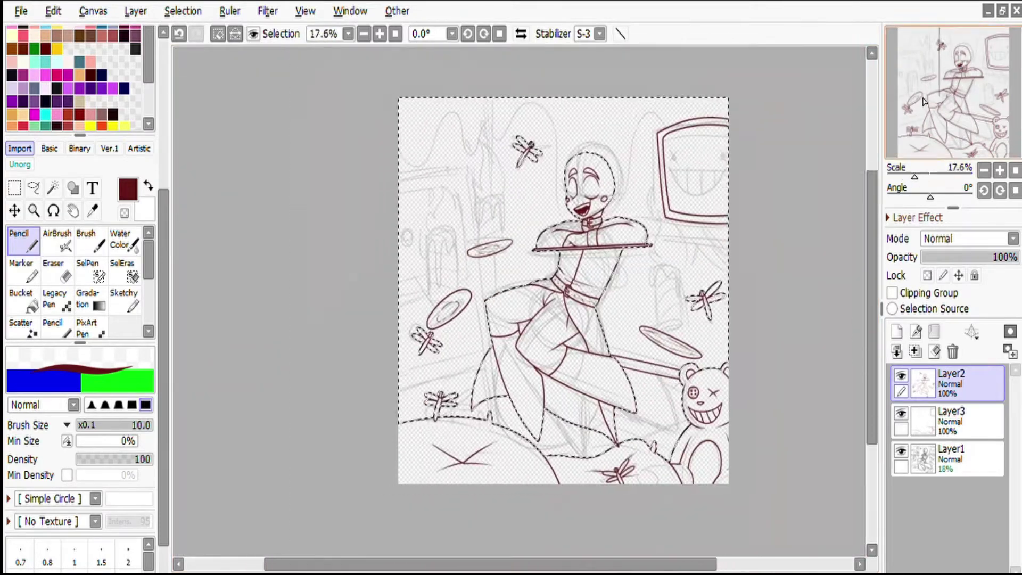
scroll(911, 133, "up", 3)
left_click_drag(565, 340, 555, 205)
key("ctrl+z")
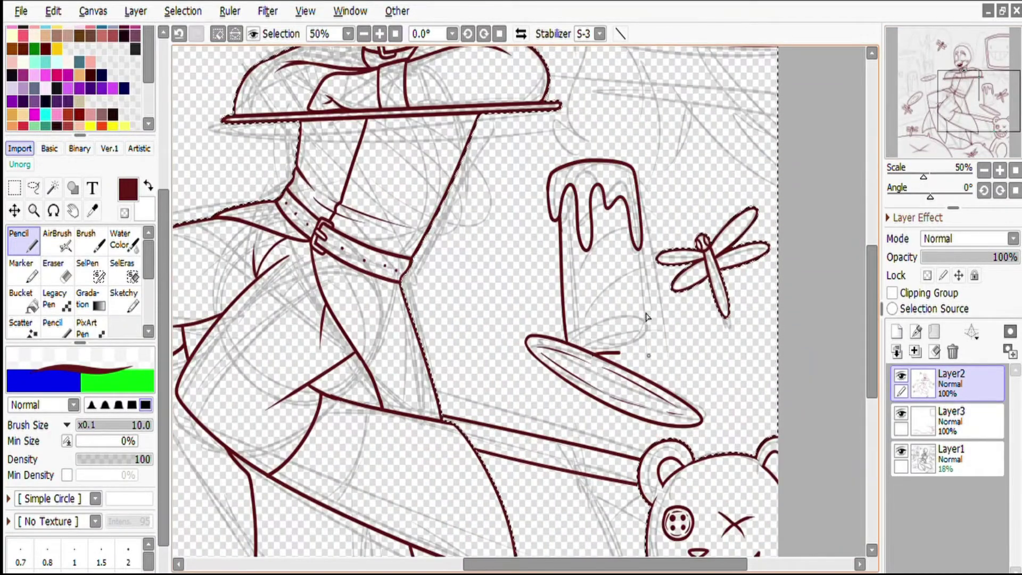
Step: Erase the excess line at the right candle's base and ink its remaining outline
scroll(953, 108, "up", 5)
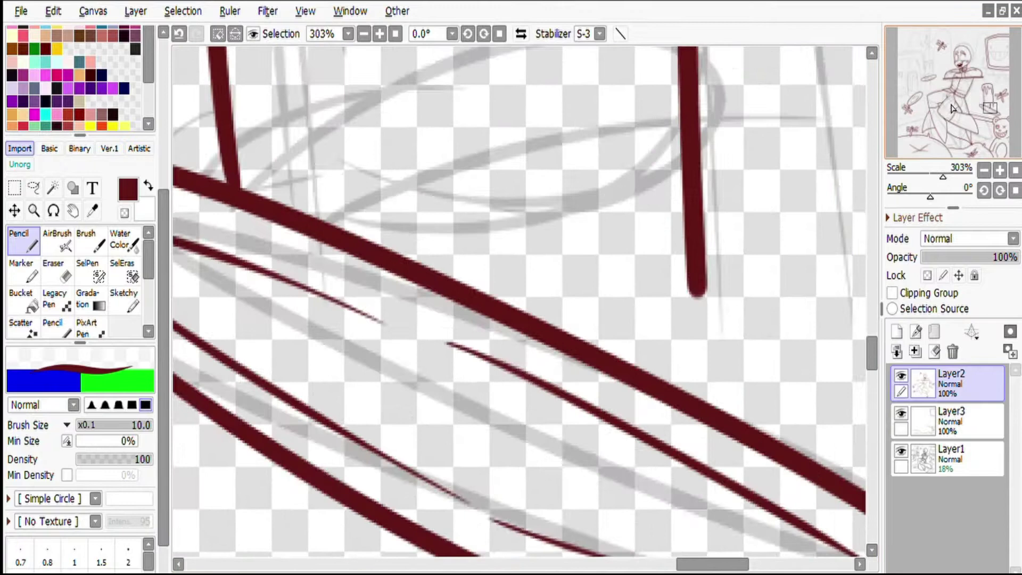
left_click(953, 108)
key("e")
left_click_drag(288, 367, 297, 410)
key("n")
left_click_drag(275, 107, 278, 441)
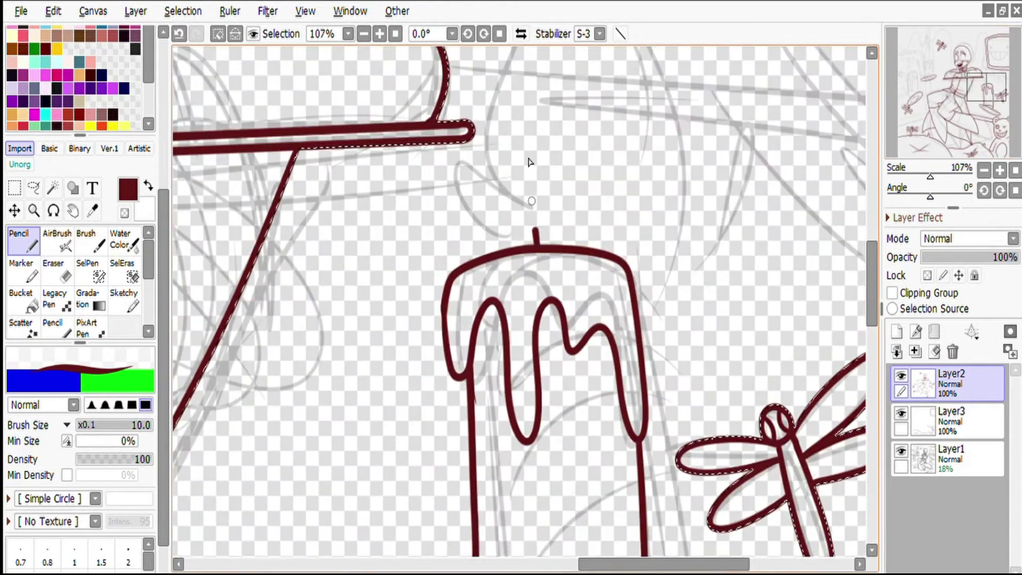
Step: Ink curved diagonal stripes across the right candle's body, stopping at the wax drips
scroll(532, 201, "down", 1)
scroll(532, 201, "up", 3)
left_click_drag(652, 413, 383, 530)
left_click_drag(647, 271, 389, 384)
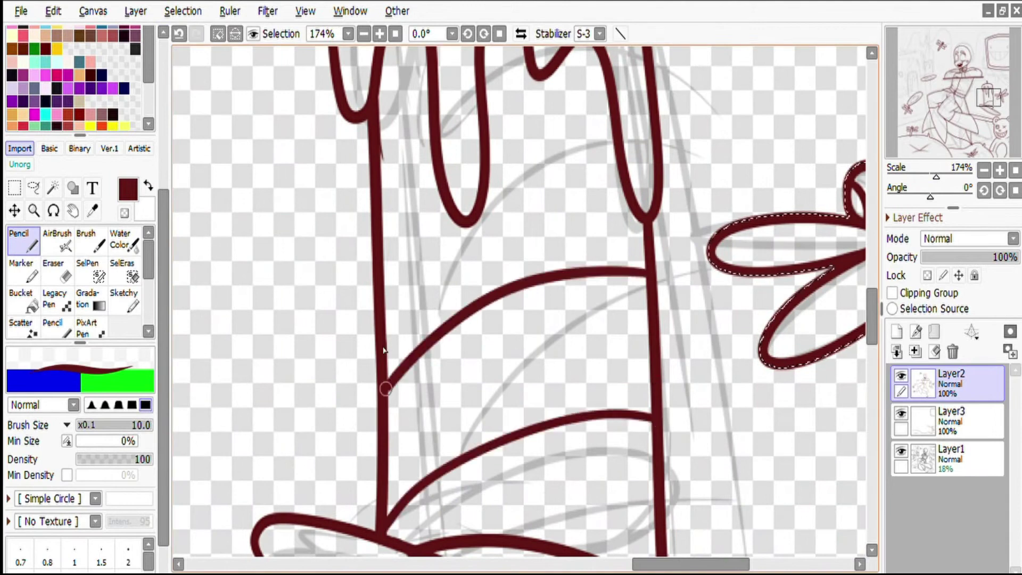
left_click_drag(493, 165, 613, 126)
left_click_drag(613, 126, 655, 247)
left_click_drag(425, 208, 471, 160)
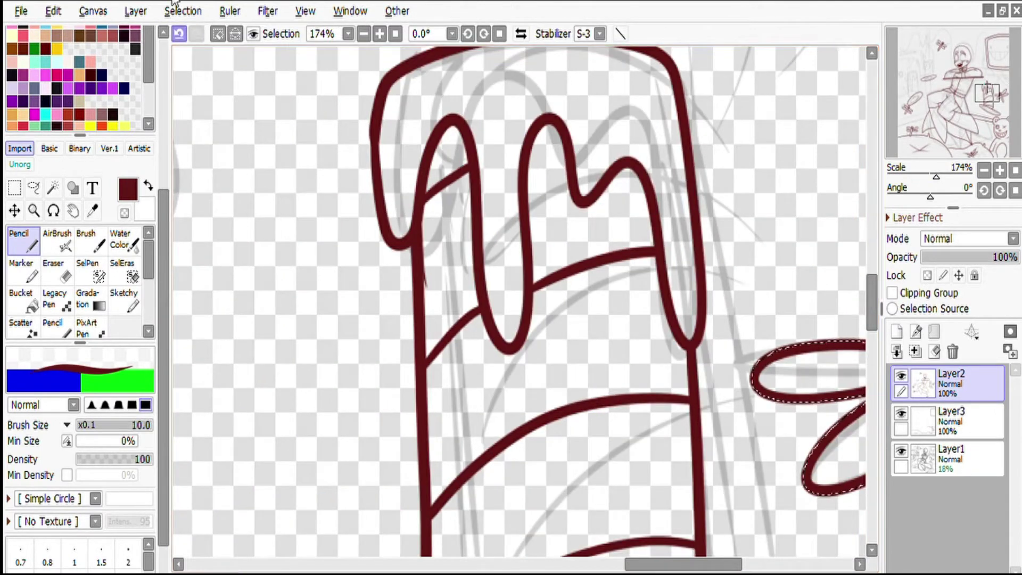
Step: Ink the striped candle with dripping wax and a wick on the upper-left plate
scroll(919, 127, "down", 5)
scroll(913, 121, "down", 3)
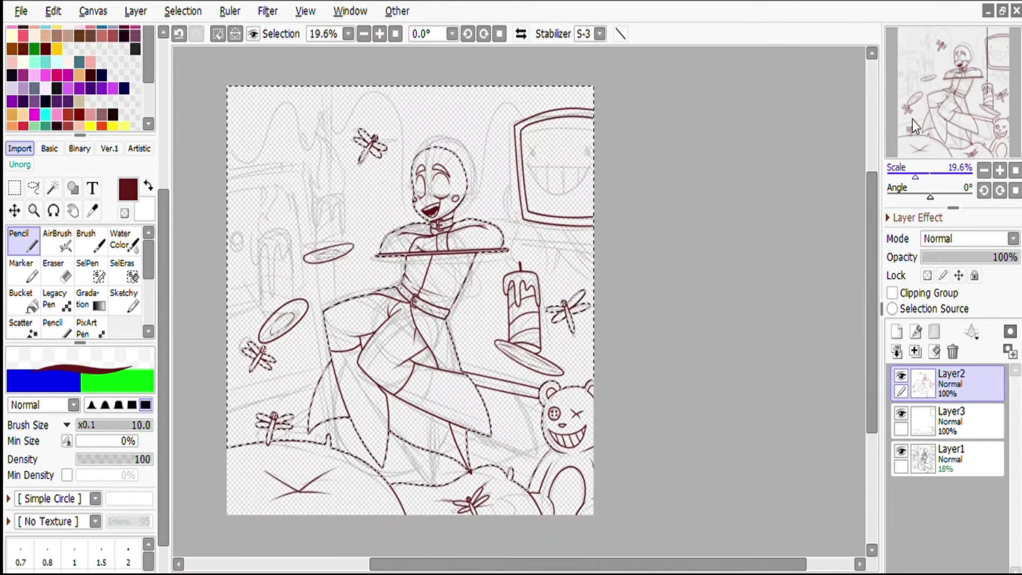
scroll(900, 126, "up", 3)
scroll(436, 306, "up", 1)
left_click_drag(368, 253, 370, 393)
key("ctrl+z")
left_click_drag(352, 218, 466, 234)
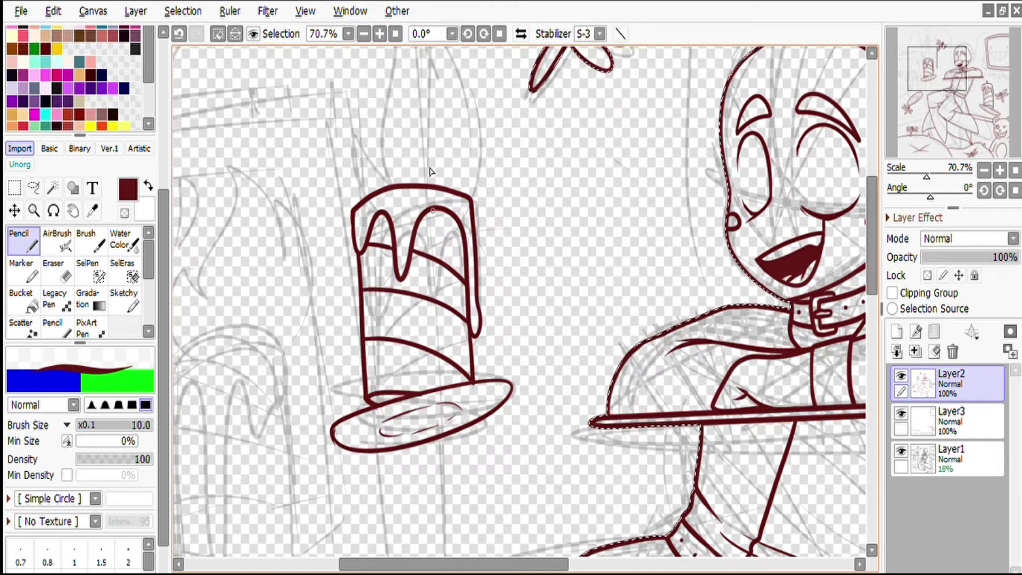
left_click_drag(399, 183, 401, 145)
Step: Ink the lower-left candle's wax drips, sides, base and wick above its tilted plate
scroll(404, 160, "down", 3)
scroll(362, 293, "up", 4)
left_click_drag(361, 265, 361, 282)
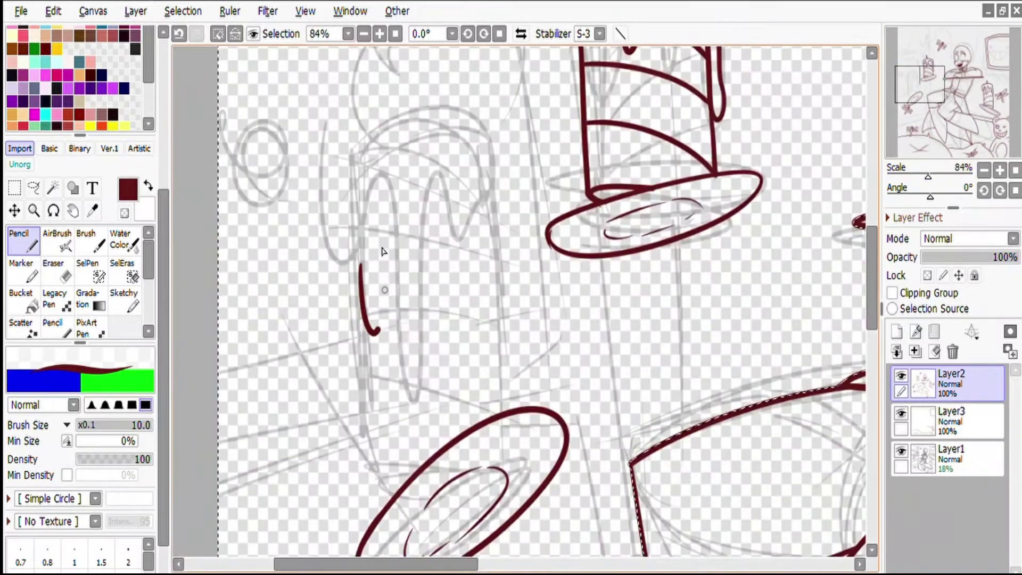
left_click_drag(492, 295, 493, 417)
left_click_drag(442, 426, 364, 426)
left_click_drag(362, 315, 364, 426)
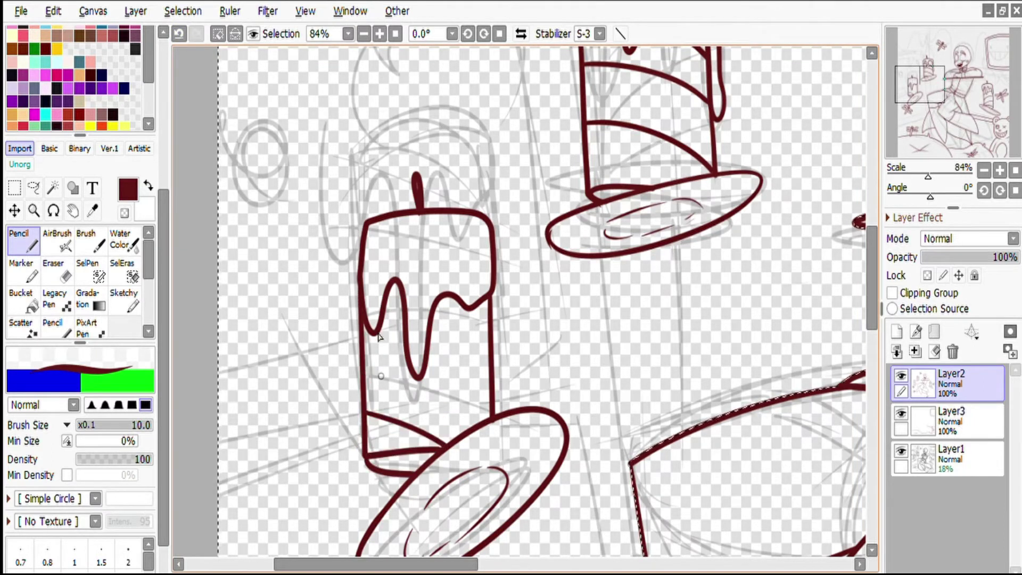
Step: Add diagonal stripes to the lower-left candle and reshape its right wax drip
left_click_drag(434, 322, 483, 348)
key("ctrl+z")
left_click_drag(436, 311, 487, 331)
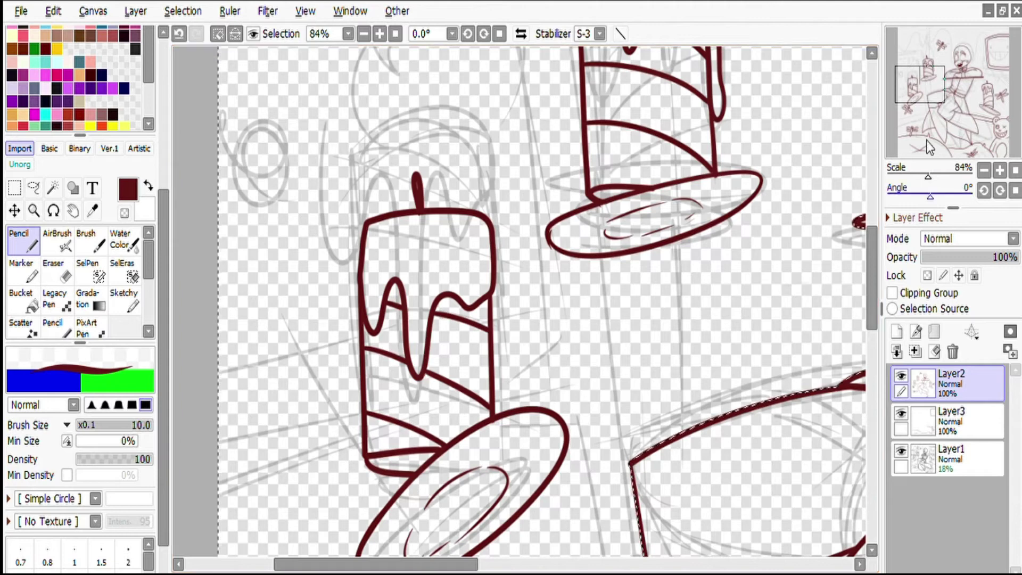
scroll(933, 97, "up", 1)
left_click_drag(932, 97, 932, 93)
key("ctrl+z")
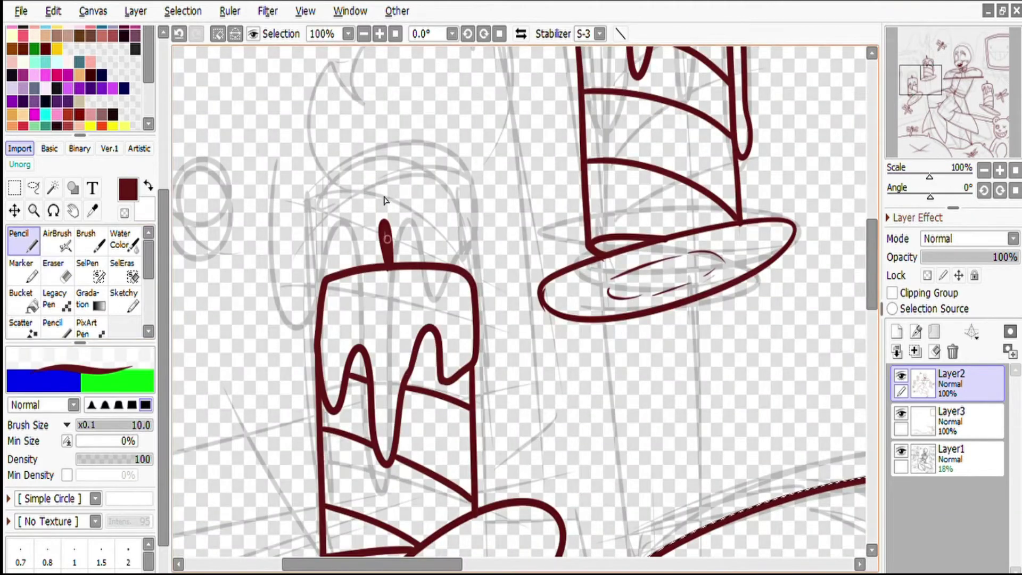
Step: On Layer3, select the background around the line art with the Magic Wand, using Similar Colored Area and Merged Image
scroll(911, 135, "down", 5)
scroll(931, 120, "up", 1)
left_click(951, 418)
key("w")
left_click(330, 169)
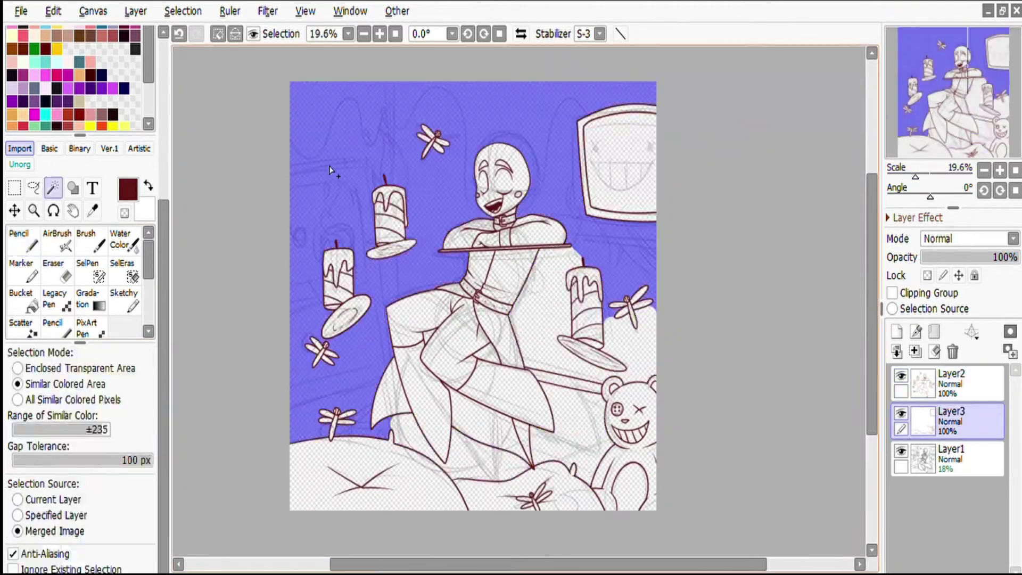
key("n")
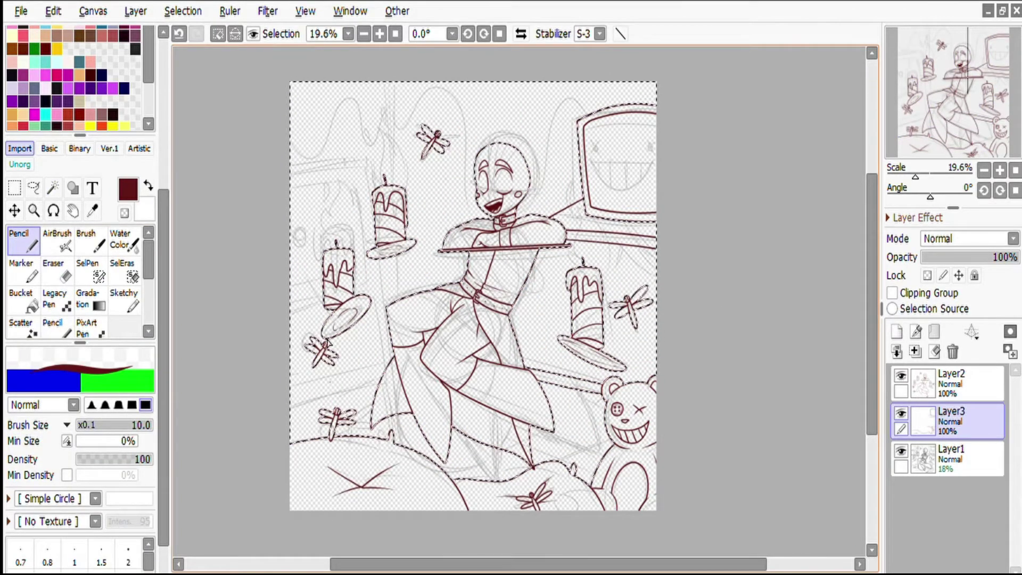
Step: Ink the cabinet's right edge behind the candles and its lower door panel on a rotated canvas, then tidy the panel's corner
scroll(369, 256, "up", 3)
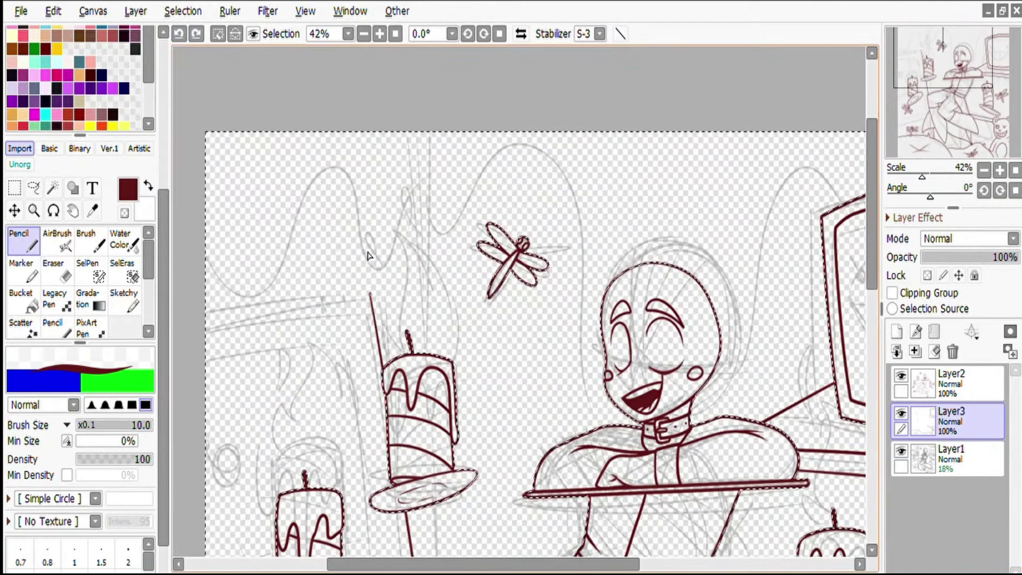
left_click_drag(370, 256, 507, 201)
key("Home")
left_click_drag(386, 239, 464, 183)
key("Home")
left_click_drag(543, 57, 343, 505)
key("Home")
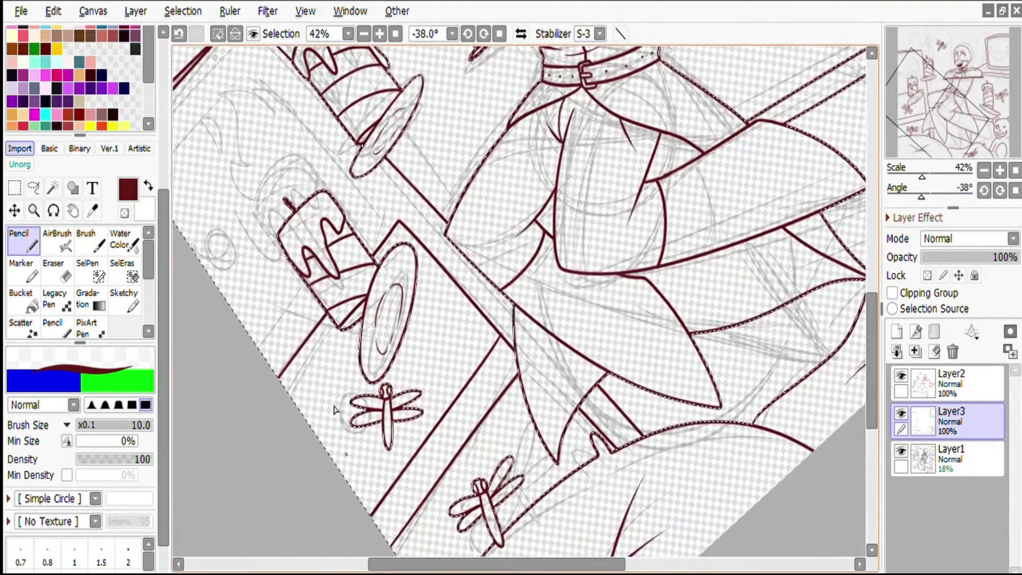
key("e")
key("Home")
key("n")
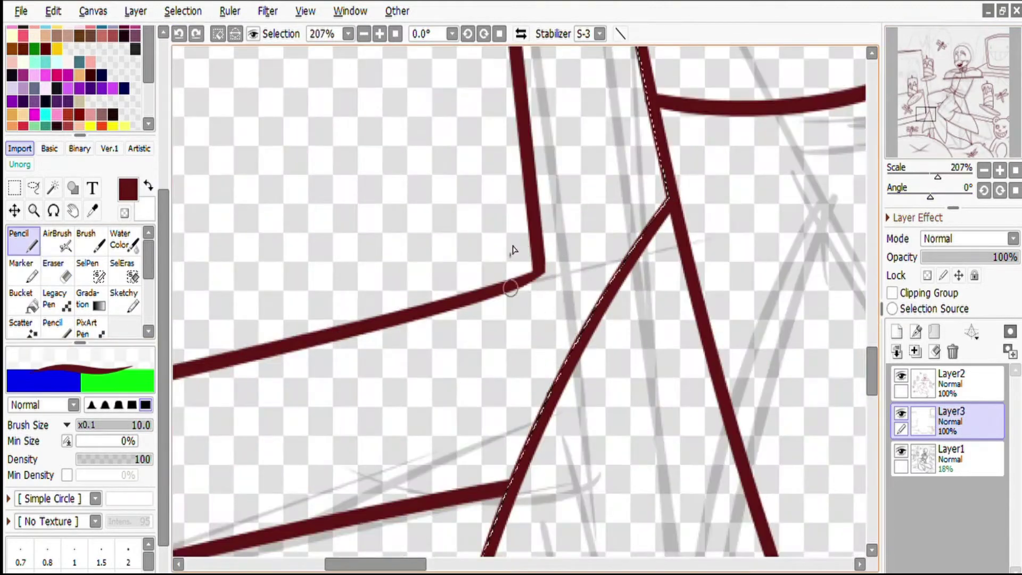
Step: Ink the cabinet's upper door panel, round knob and outer frame, plus the vertical wall line above the upper-left candle
scroll(389, 107, "down", 5)
scroll(390, 106, "up", 3)
left_click_drag(926, 80, 949, 55)
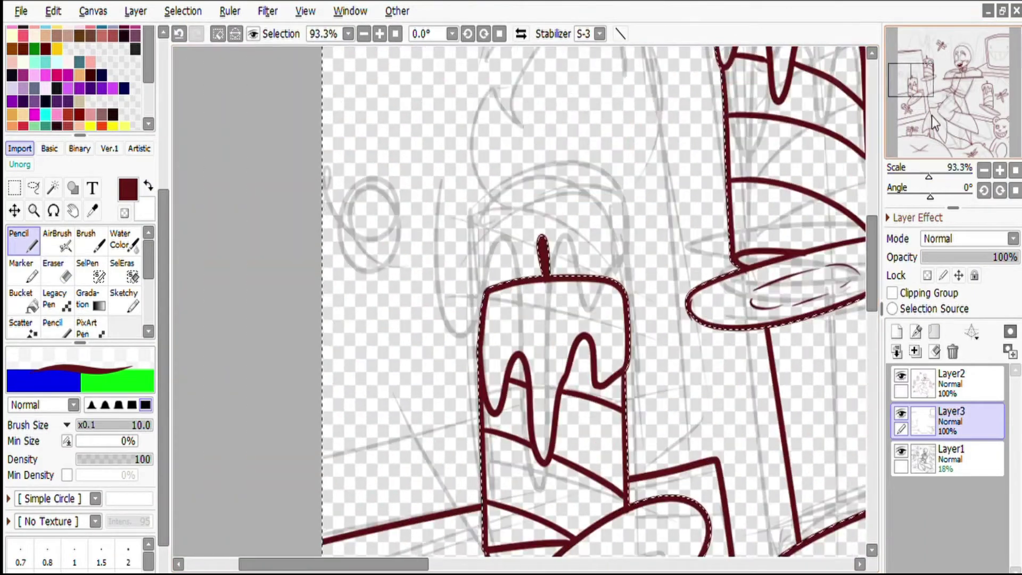
scroll(563, 183, "down", 5)
scroll(563, 183, "up", 3)
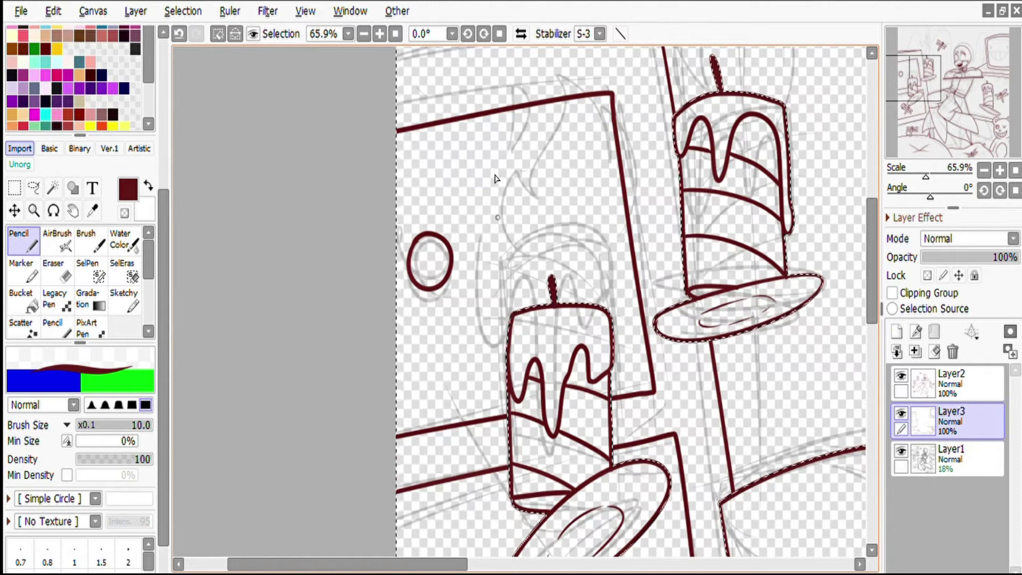
scroll(925, 131, "down", 5)
scroll(925, 131, "up", 8)
scroll(926, 131, "down", 6)
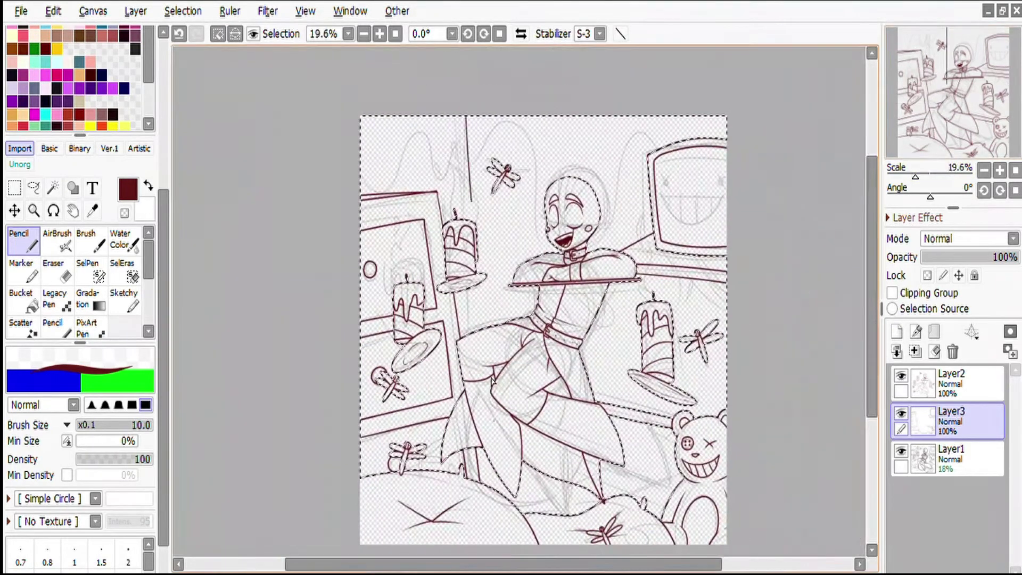
Step: Select the gaps below the robe with the Magic Wand and ink straight floor lines between the robe, pillows and bear
left_click(53, 187)
left_click(559, 505)
left_click(24, 240)
left_click_drag(612, 319, 740, 243)
left_click_drag(619, 354, 399, 185)
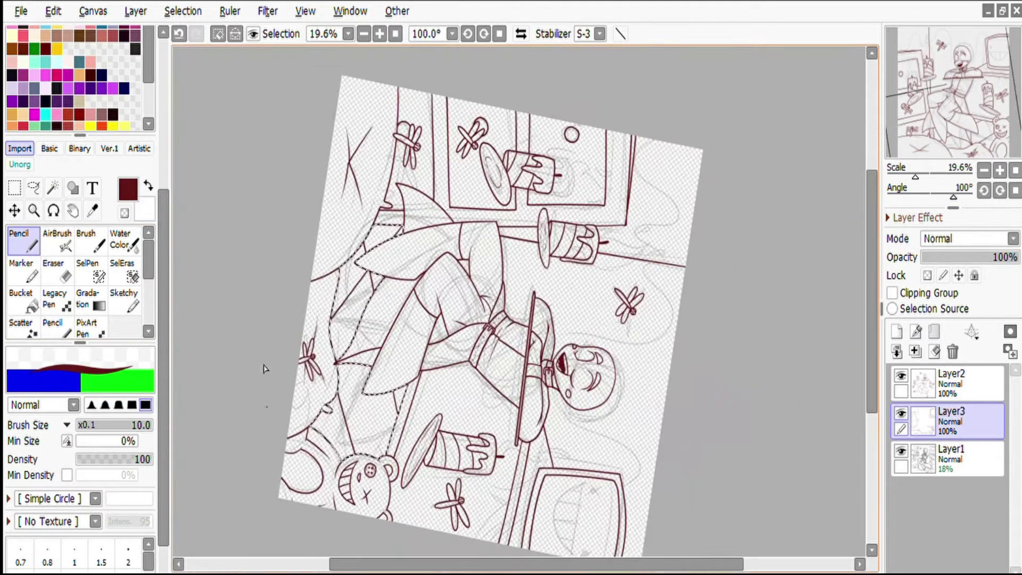
key("Delete")
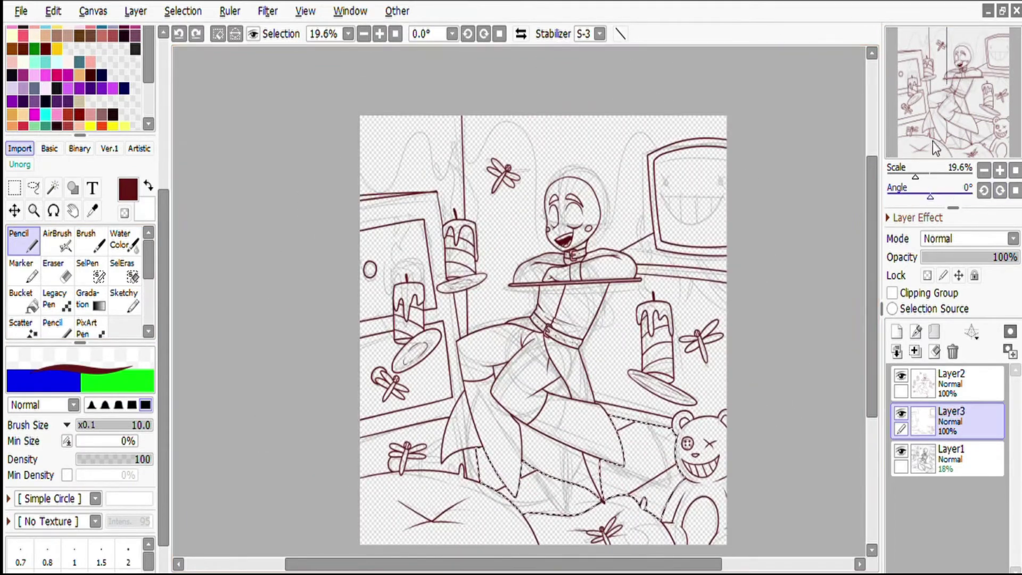
left_click_drag(676, 451, 249, 395)
key("Home")
left_click_drag(770, 131, 852, 117)
key("Home")
left_click_drag(340, 372, 492, 220)
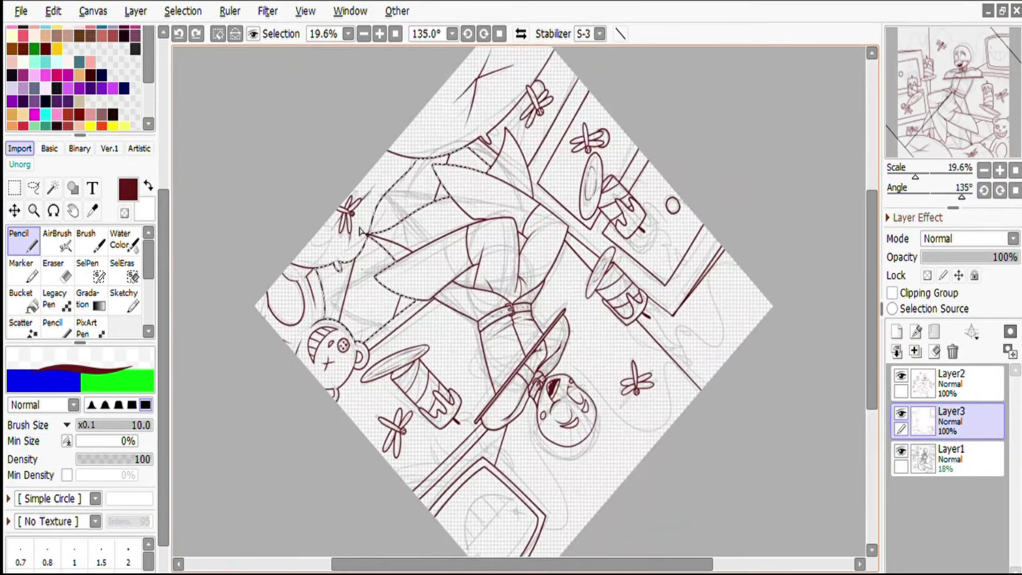
key("Delete")
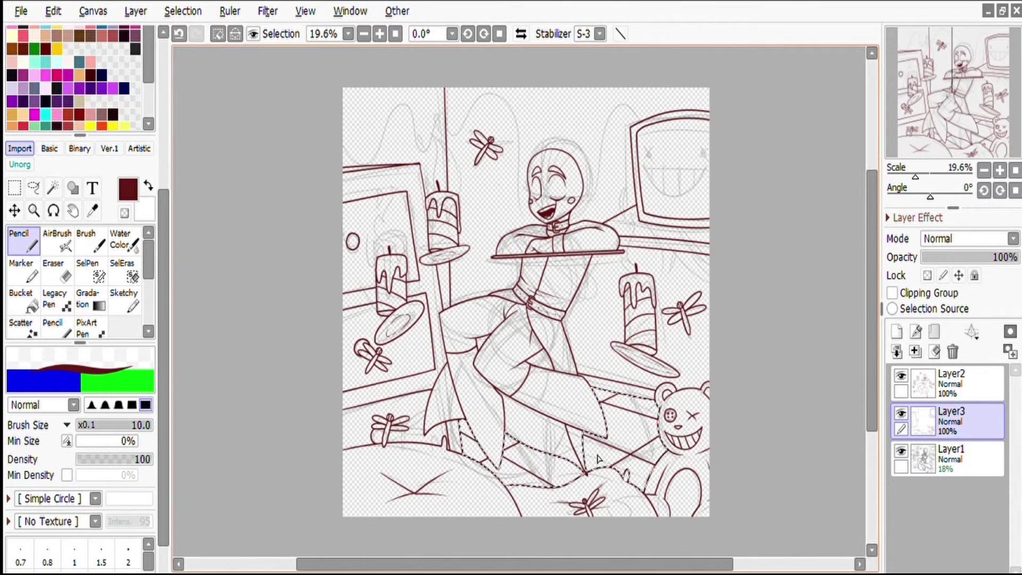
Step: Select the upper background with the Magic Wand and ink the wavy drapery line across the top on both sides of the head
key("w")
left_click(415, 95)
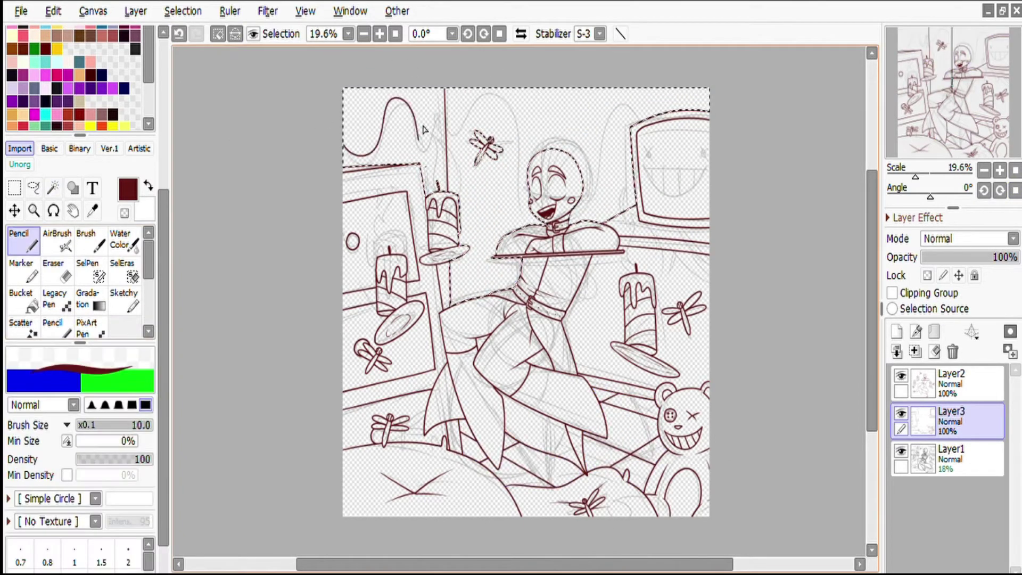
scroll(568, 89, "up", 1)
left_click_drag(586, 160, 484, 388)
Step: Select the background around the right candle and ink the diagonal supports and curved lines beneath the screen's shelf
left_click(577, 250)
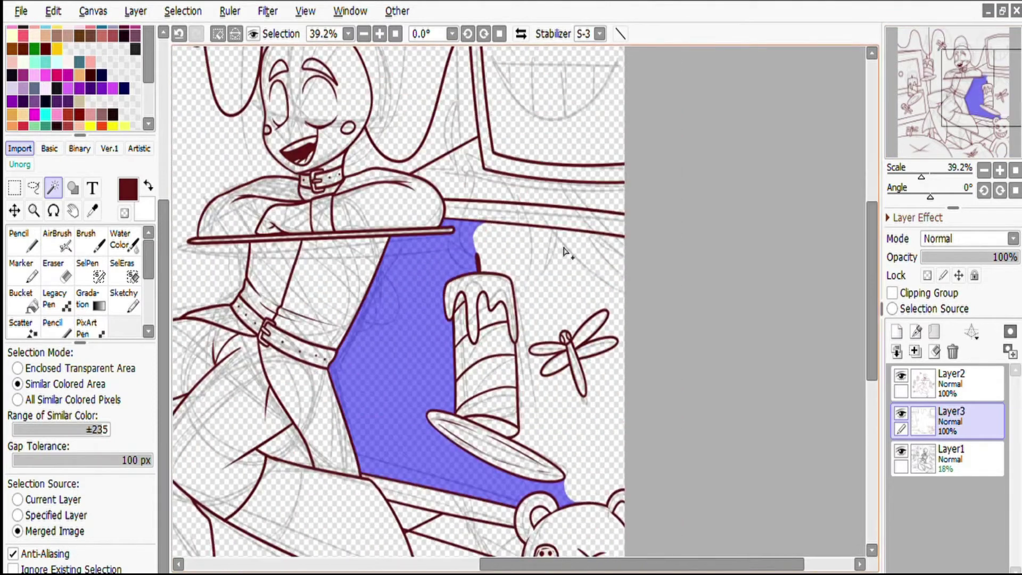
left_click_drag(459, 222, 478, 259)
left_click_drag(491, 223, 482, 254)
left_click_drag(574, 232, 623, 290)
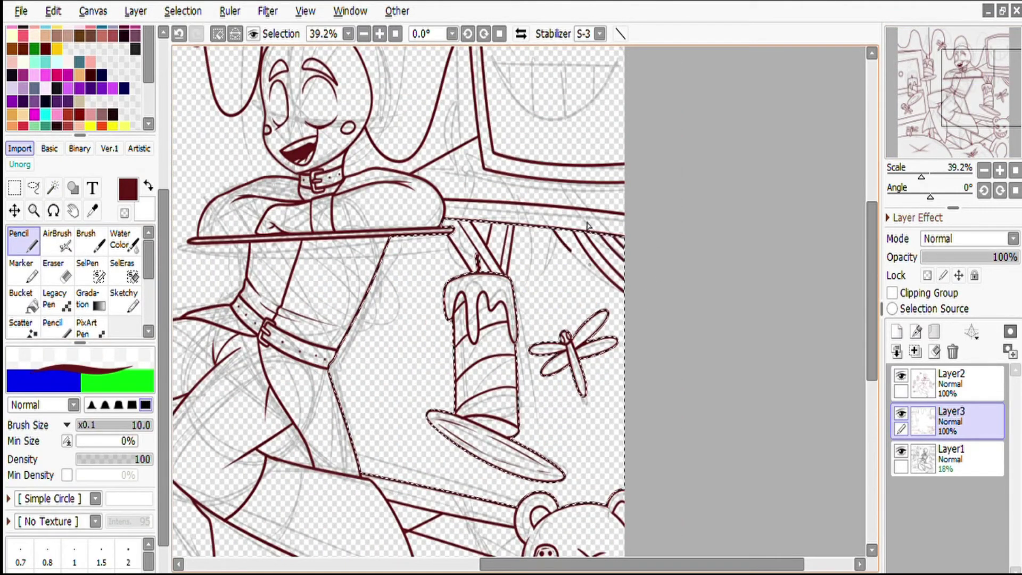
Step: Clear the selection and hide the rough sketch on Layer1
scroll(550, 189, "up", 1)
scroll(922, 128, "down", 1)
scroll(922, 128, "down", 2)
key("ctrl+d")
left_click(900, 451)
key("minus")
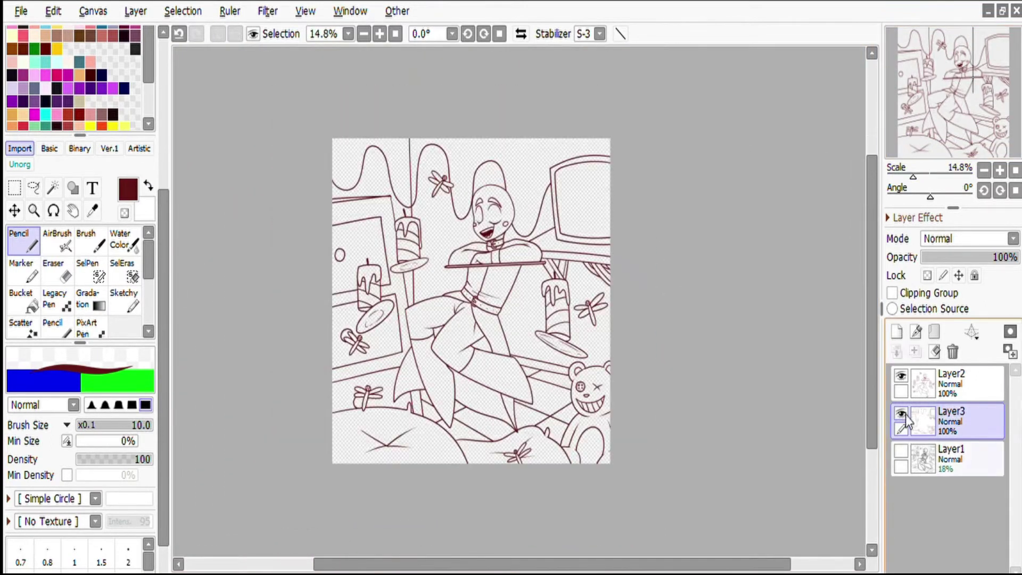
Step: Create a new layer above Layer3 and bucket-fill the character's lower legs, hand and neck with pale yellow
left_click(896, 331)
left_click(20, 297)
scroll(916, 127, "up", 2)
scroll(916, 128, "up", 1)
left_click_drag(899, 110, 937, 101)
left_click(266, 511)
scroll(512, 274, "up", 1)
left_click(452, 378)
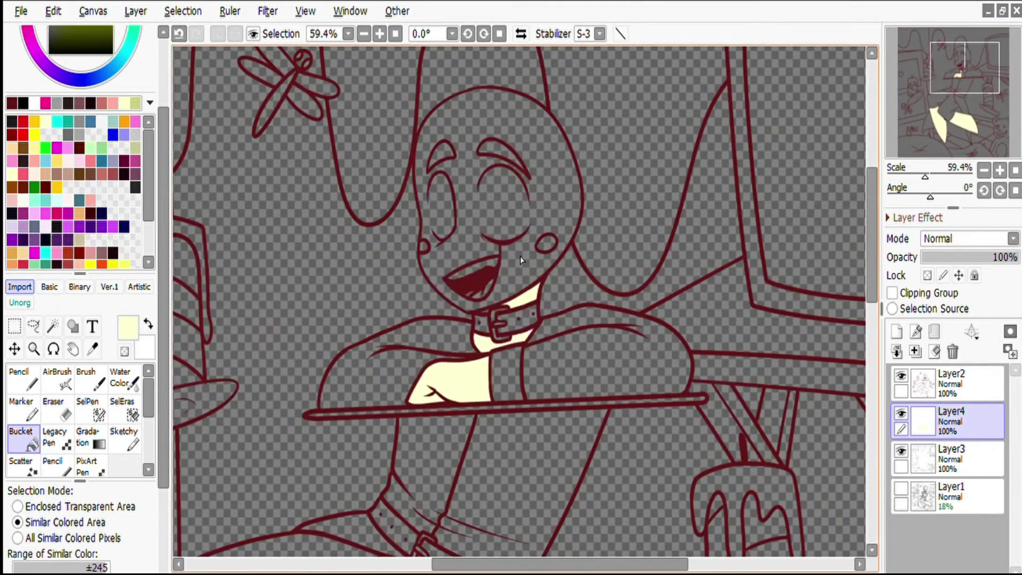
Step: Bucket-fill the character's head and face with the same pale yellow
left_click(512, 274)
scroll(513, 274, "up", 8)
left_click(297, 319)
key("ctrl+z")
scroll(930, 139, "down", 5)
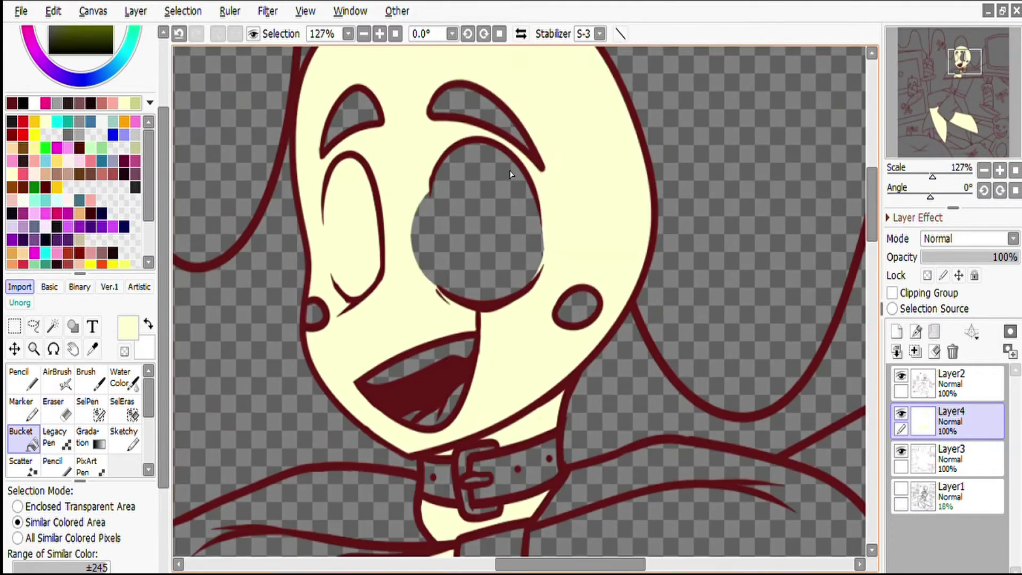
scroll(563, 93, "down", 6)
Step: Bucket-fill both cheek circles with a muted red and set the drawing colour to a light pink
left_click_drag(937, 102, 958, 64)
left_click(16, 34)
left_click(80, 96)
scroll(899, 118, "up", 6)
left_click(305, 460)
left_click(540, 457)
scroll(426, 319, "down", 5)
scroll(479, 240, "up", 4)
left_click(74, 83)
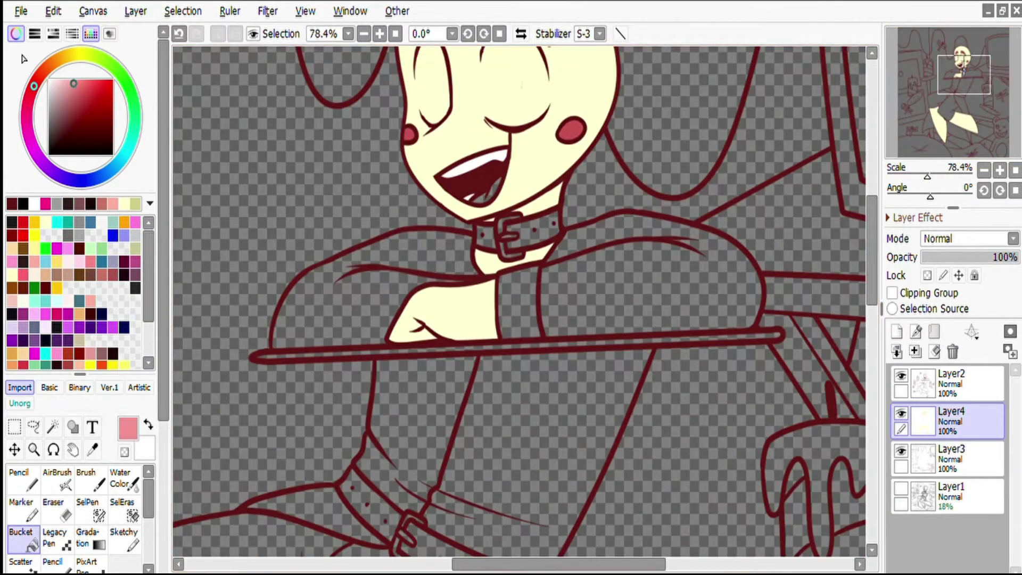
Step: Bucket-fill the character's sleeves and robe with pink and the robe's inner side with a darker pink
left_click(373, 287)
left_click(656, 256)
left_click_drag(964, 75, 919, 80)
left_click(69, 98)
left_click(532, 505)
left_click(553, 282)
Step: Bucket-fill the shorts with muted plum and the belt, collar and cuff with light pink
scroll(509, 262, "down", 5)
left_click(60, 115)
left_click(426, 330)
left_click(60, 83)
left_click(396, 336)
left_click(469, 380)
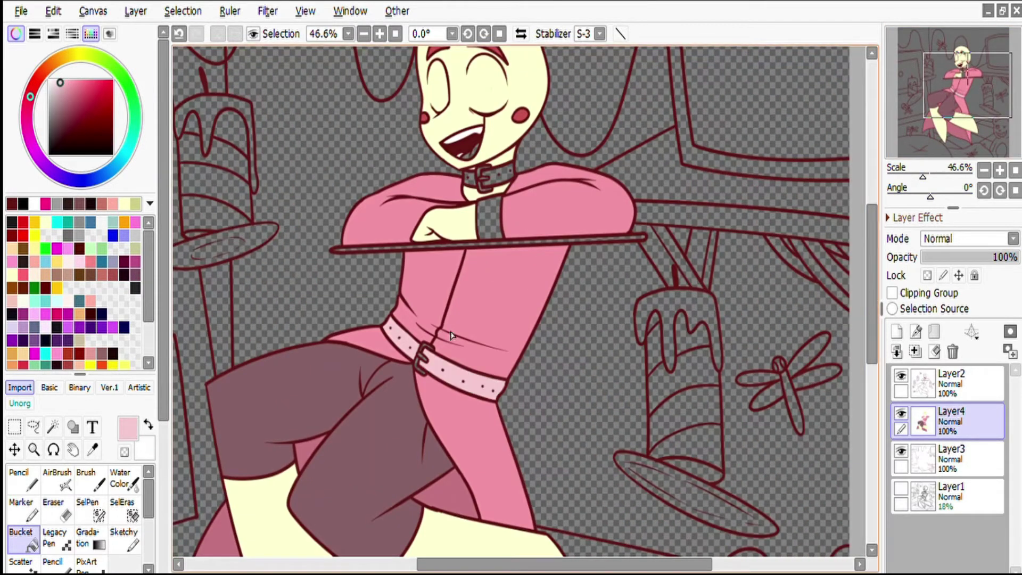
Step: Bucket-fill the metal buckles of the belt and collar with soft yellow
left_click(77, 54)
left_click(78, 79)
scroll(479, 267, "up", 5)
left_click(426, 320)
key("ctrl+z")
left_click_drag(953, 102, 958, 58)
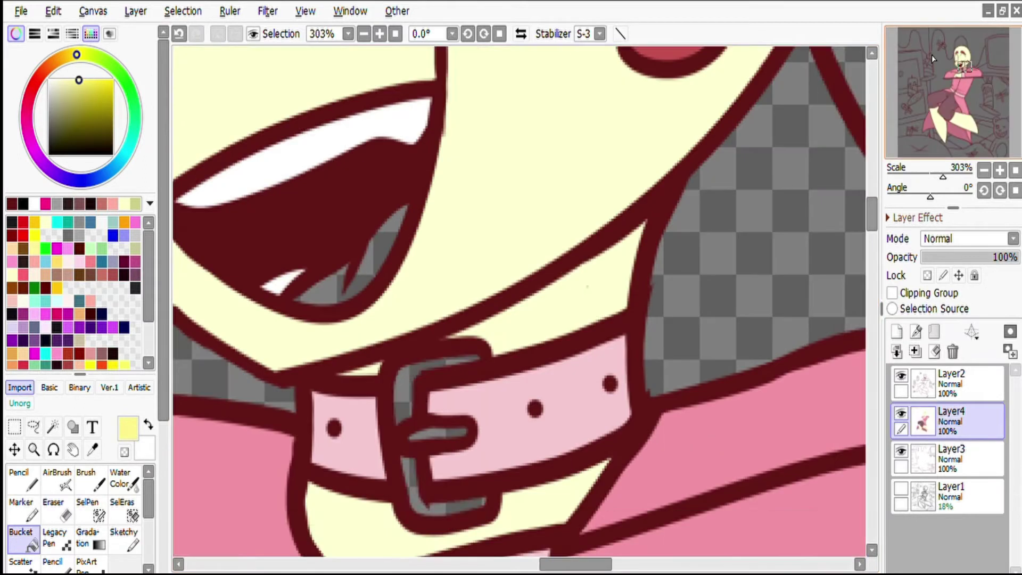
left_click(533, 453)
key("ctrl+z")
left_click(79, 117)
left_click(383, 319)
Step: Bucket-fill the tongue inside the open mouth with bright red
left_click(93, 85)
left_click(383, 319)
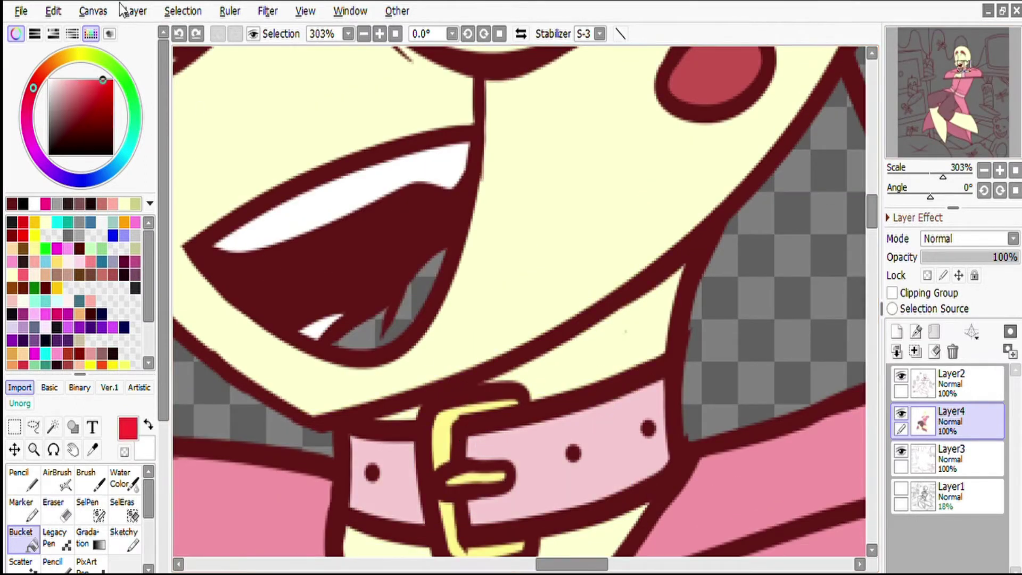
scroll(932, 131, "down", 2)
scroll(933, 131, "down", 1)
Step: Close the gaps in the larger eye's outline with white Pencil strokes and bucket-fill the eye white
left_click_drag(964, 68, 965, 61)
left_click(49, 80)
left_click(20, 479)
left_click_drag(461, 176, 448, 228)
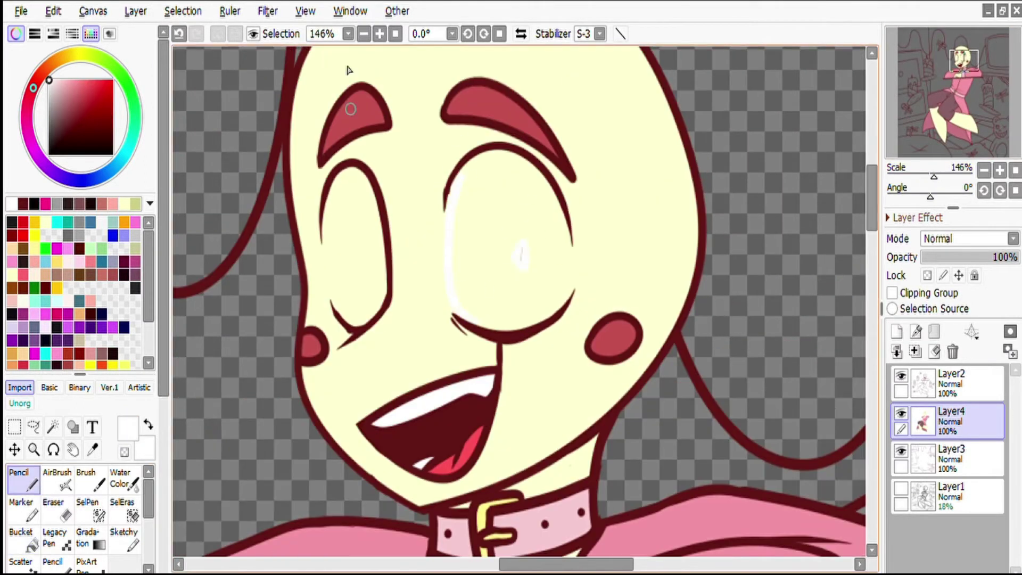
left_click_drag(963, 61, 961, 69)
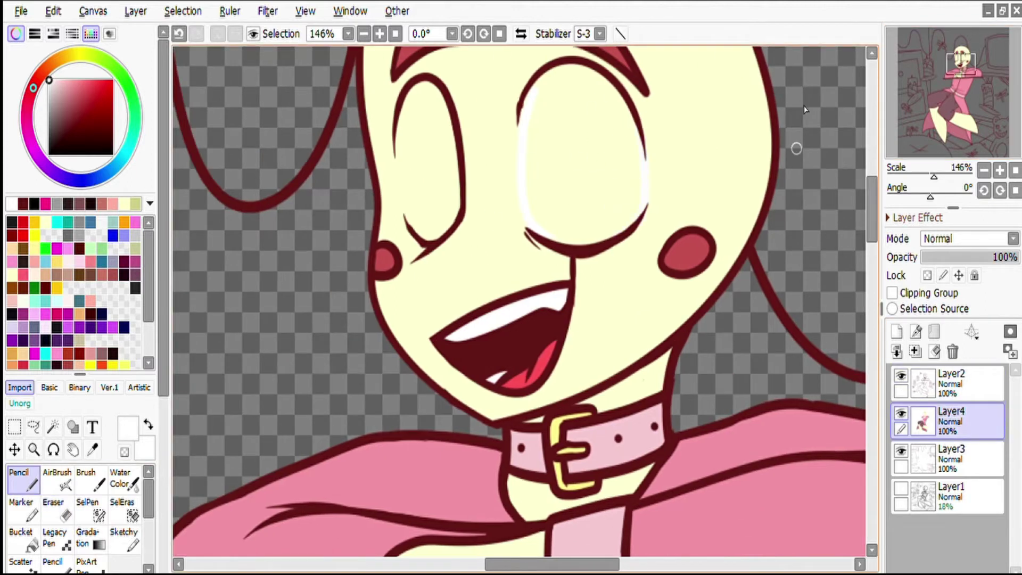
scroll(934, 133, "up", 3)
key("ctrl+z")
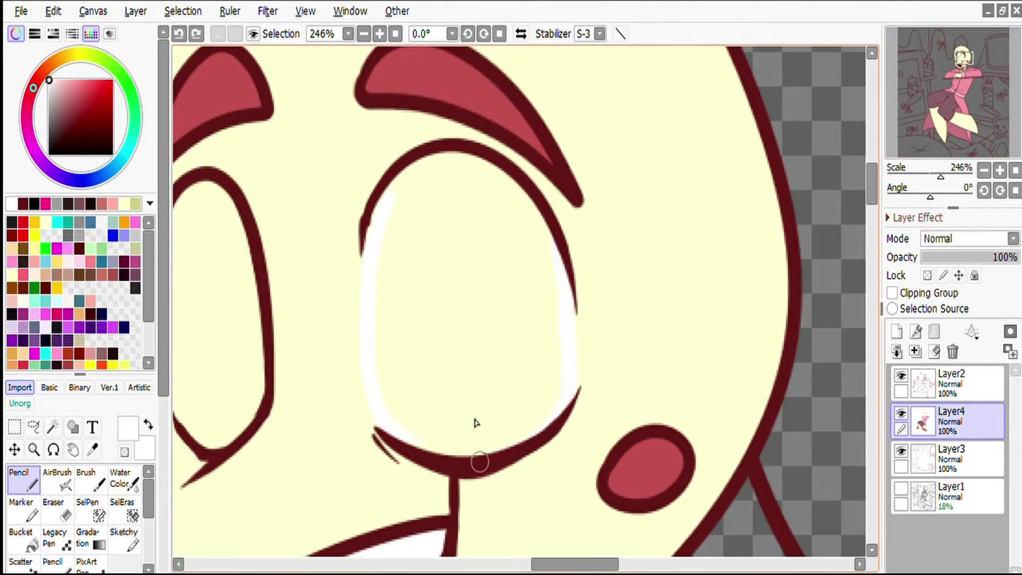
left_click(22, 538)
left_click(469, 298)
left_click(20, 479)
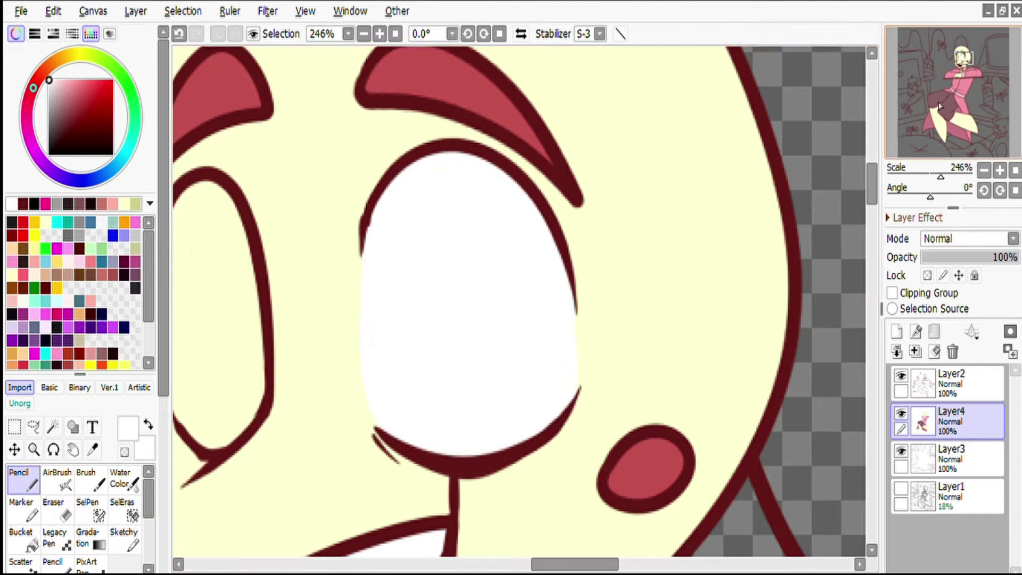
Step: Close the smaller eye's open edges with white Pencil strokes and bucket-fill it white
left_click_drag(171, 183, 293, 92)
left_click(21, 538)
scroll(928, 130, "down", 3)
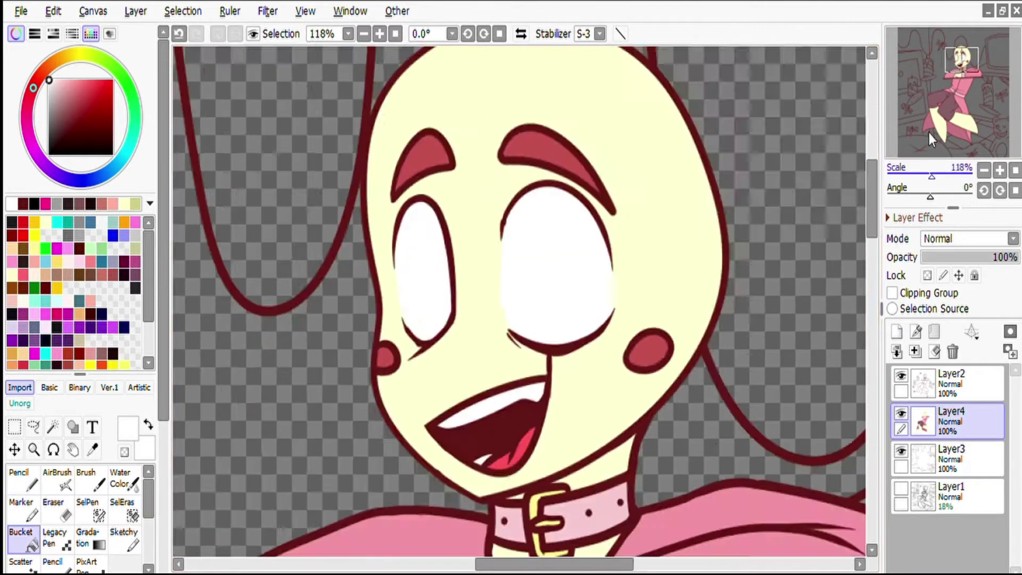
scroll(928, 130, "up", 4)
left_click(250, 285)
Step: Draw small light pink highlights on the tongue with the Pencil
left_click_drag(952, 79, 961, 72)
left_click(384, 319)
left_click(20, 479)
left_click(72, 79)
left_click_drag(368, 133, 338, 181)
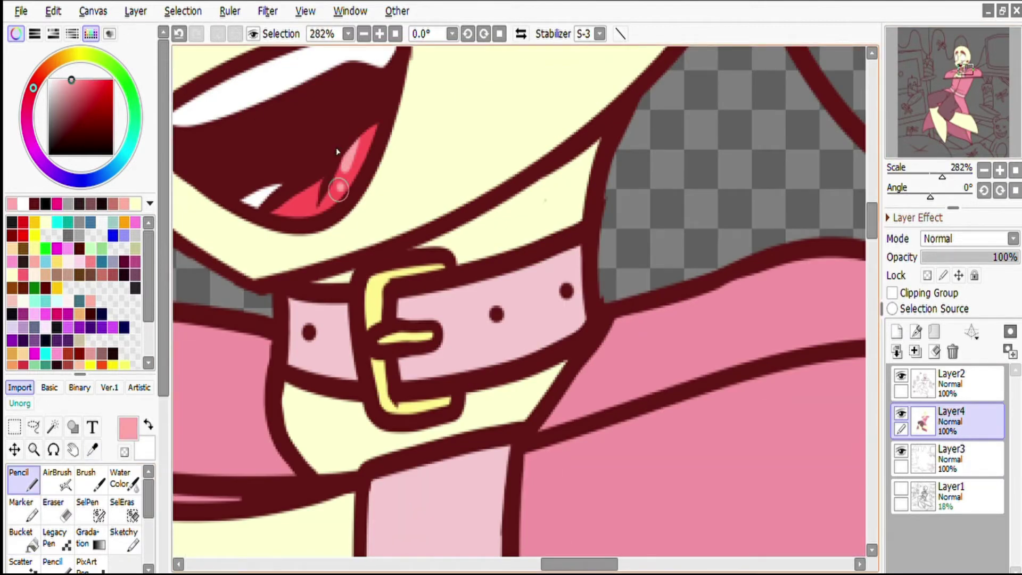
Step: Draw a bright red spiral in each of the character's eyes on Layer4 with the Pencil
left_click(950, 382)
left_click(93, 80)
left_click(21, 538)
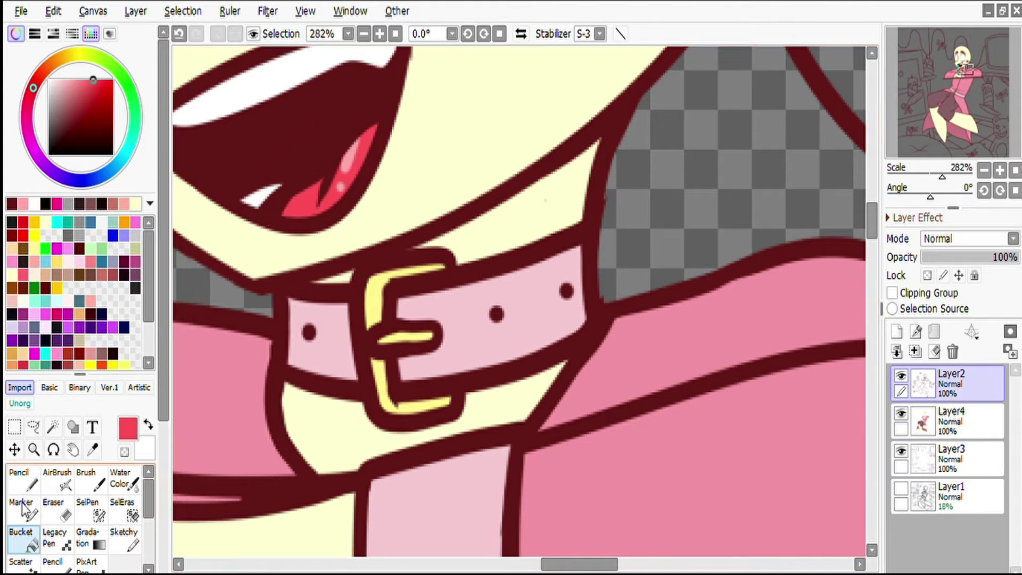
left_click(950, 421)
left_click_drag(963, 69, 961, 56)
left_click(20, 479)
scroll(915, 126, "down", 5)
scroll(916, 126, "up", 4)
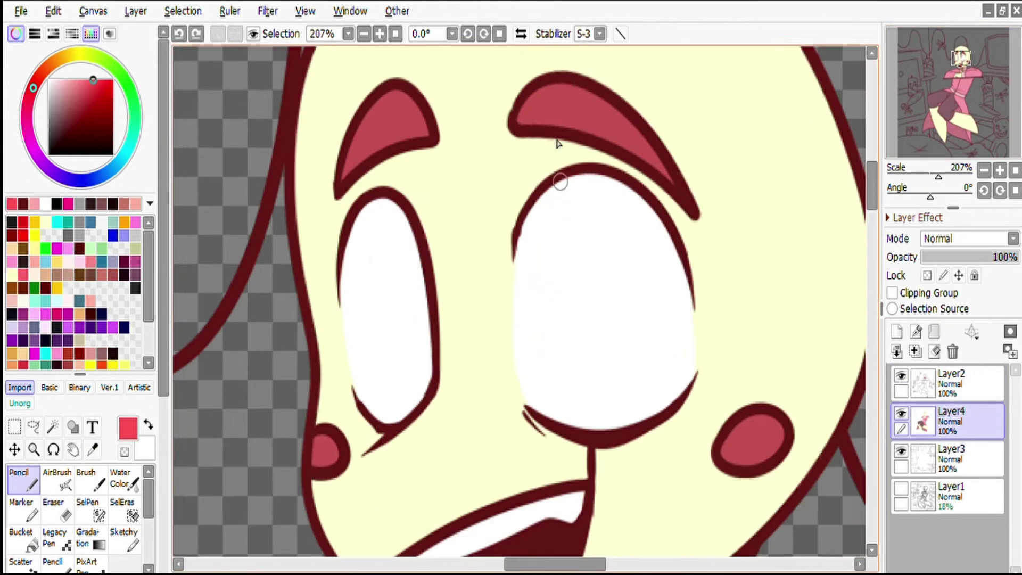
left_click_drag(538, 213, 588, 243)
mouse_move(353, 224)
left_mouse_down()
mouse_move(371, 251)
mouse_move(392, 219)
mouse_move(338, 256)
left_mouse_up()
key("ctrl+z")
scroll(740, 181, "up", 1)
key("ctrl+z")
key("ctrl+z")
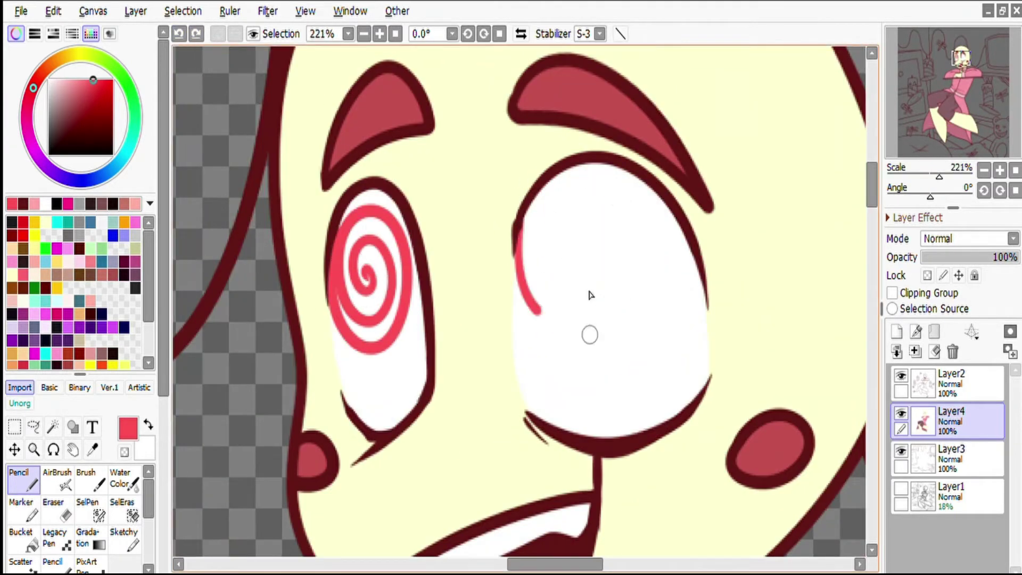
left_click_drag(589, 292, 580, 290)
scroll(915, 128, "down", 5)
scroll(911, 132, "down", 3)
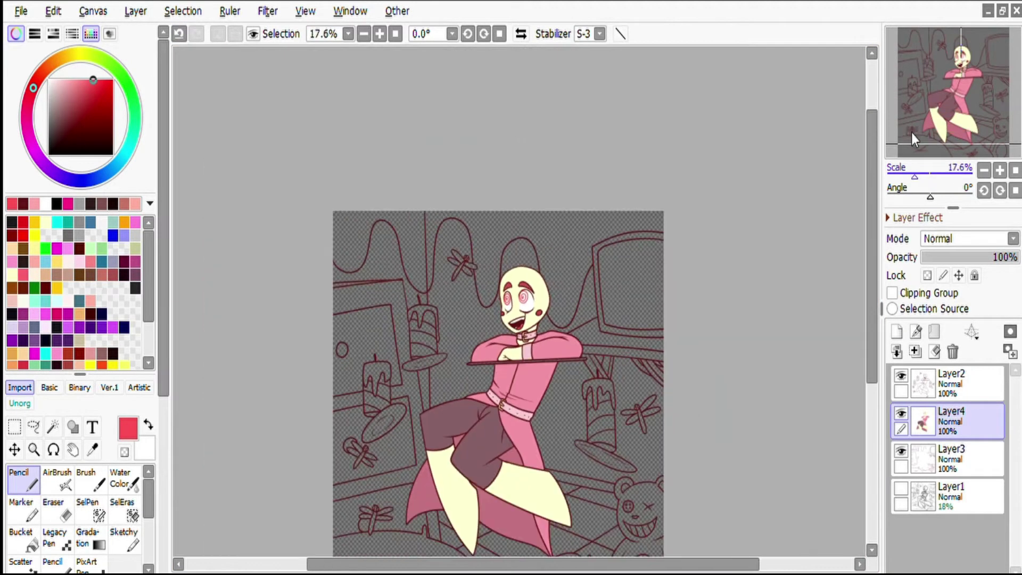
Step: Select both lower legs with the magic wand, using the line art on Layer2
scroll(911, 133, "up", 3)
left_click_drag(913, 136, 926, 138)
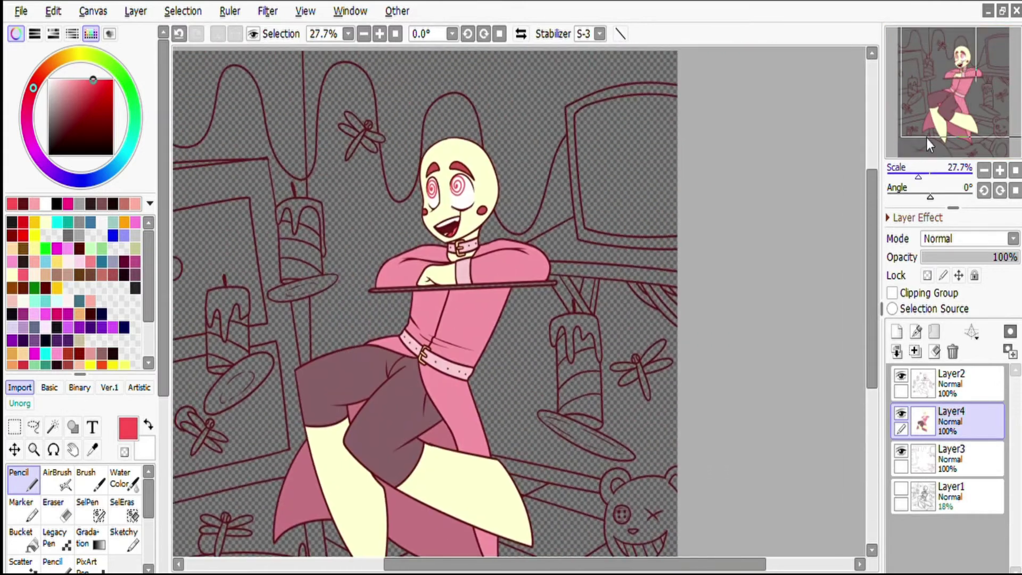
scroll(926, 138, "up", 2)
left_click(952, 380)
left_click(52, 427)
scroll(700, 82, "up", 4)
left_click(468, 171)
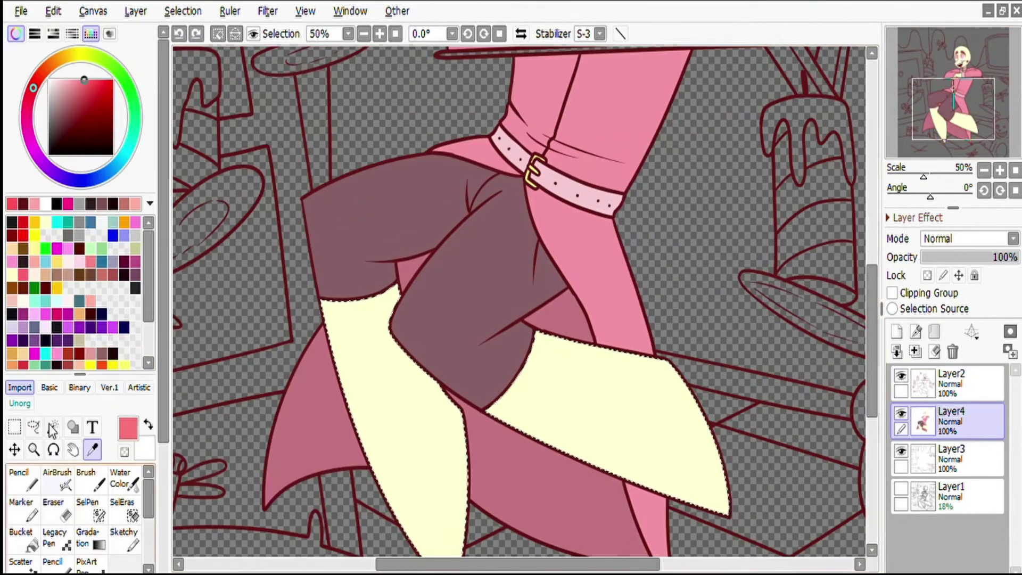
Step: Airbrush a soft red onto the tops of the selected legs on a new layer above Layer4 and smooth it with Blur at size 225
left_click(57, 479)
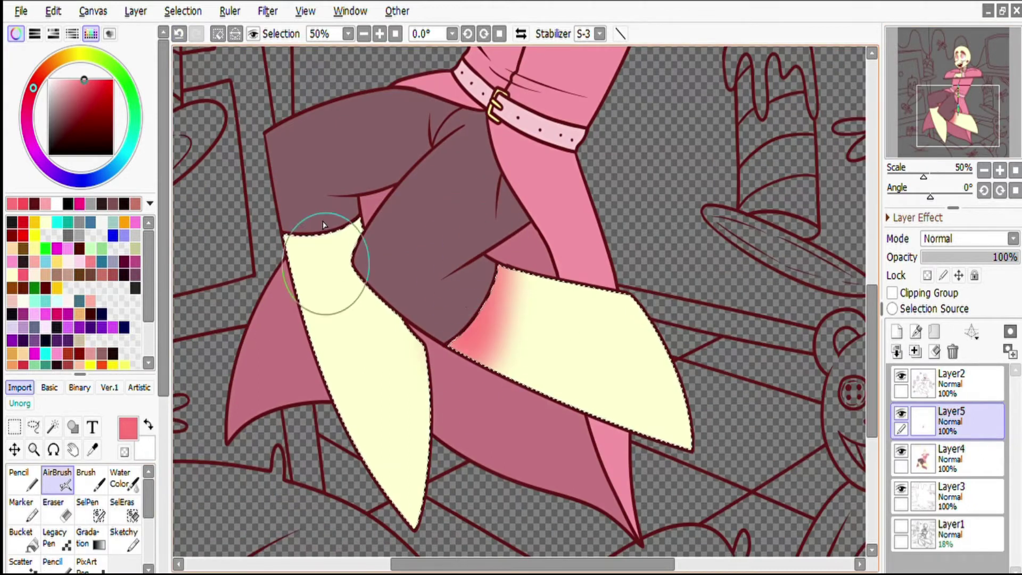
left_click_drag(323, 225, 351, 245)
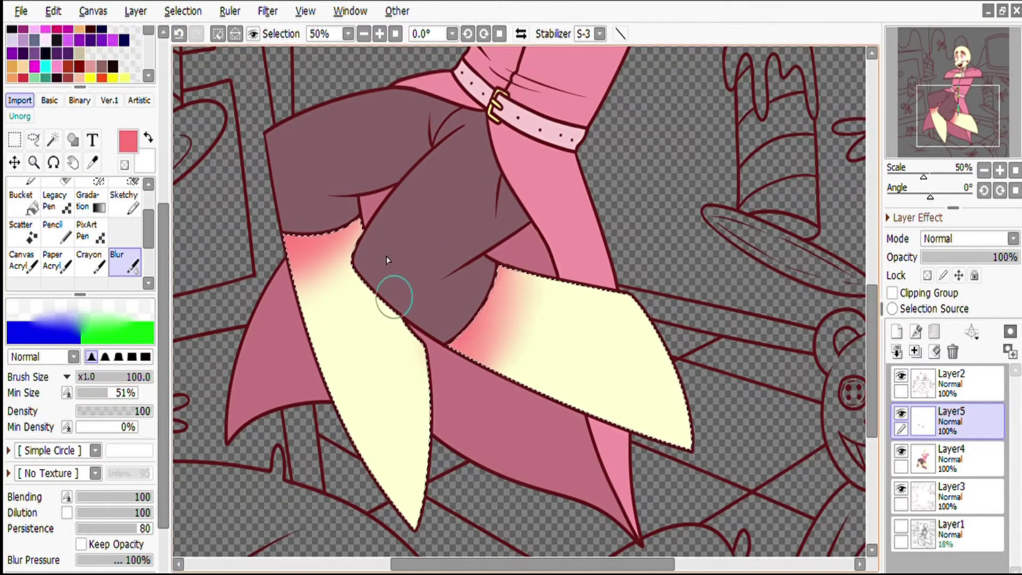
left_click_drag(387, 259, 443, 266)
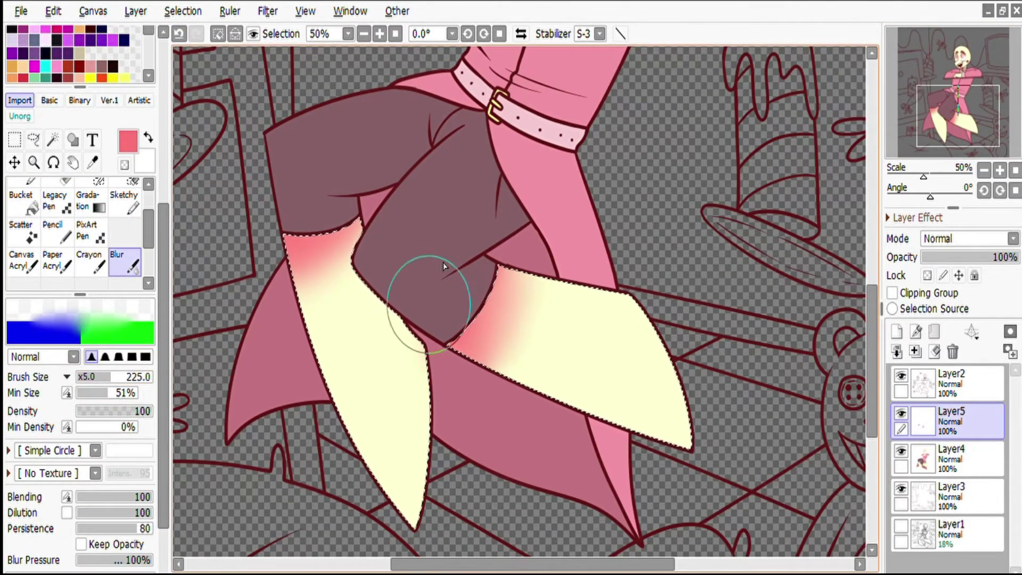
left_click_drag(308, 250, 353, 274)
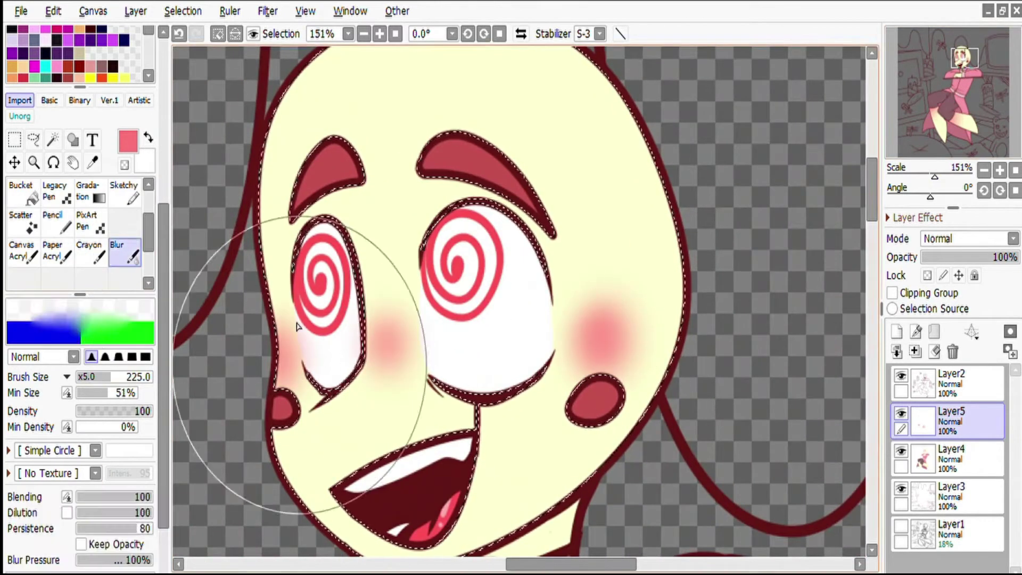
Step: Soften the red blush on the face with the Blur brush and erase the excess over the eyes
mouse_move(296, 324)
left_mouse_down()
mouse_move(362, 311)
mouse_move(297, 267)
left_mouse_up()
key("e")
scroll(627, 298, "up", 3)
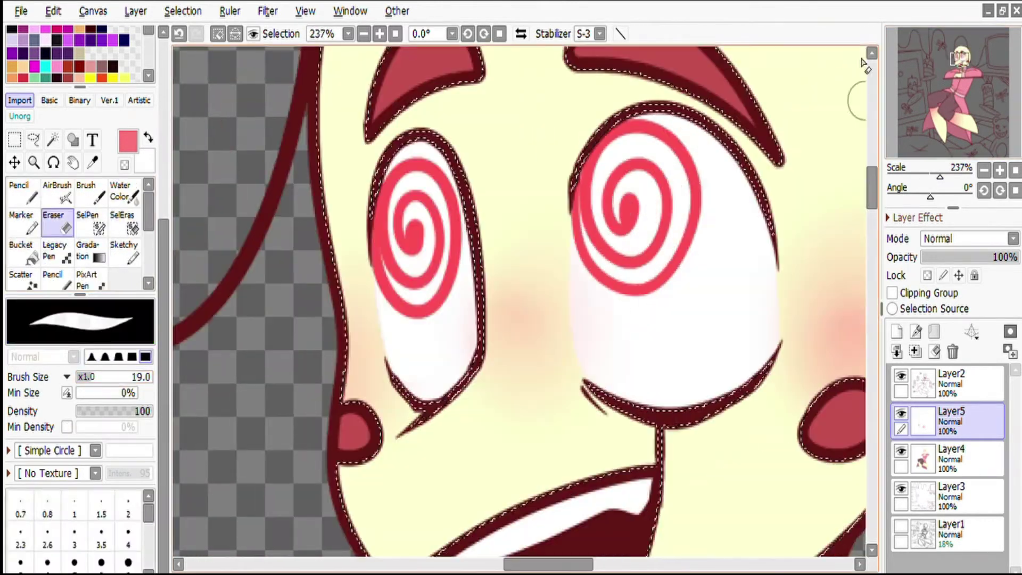
scroll(922, 140, "down", 7)
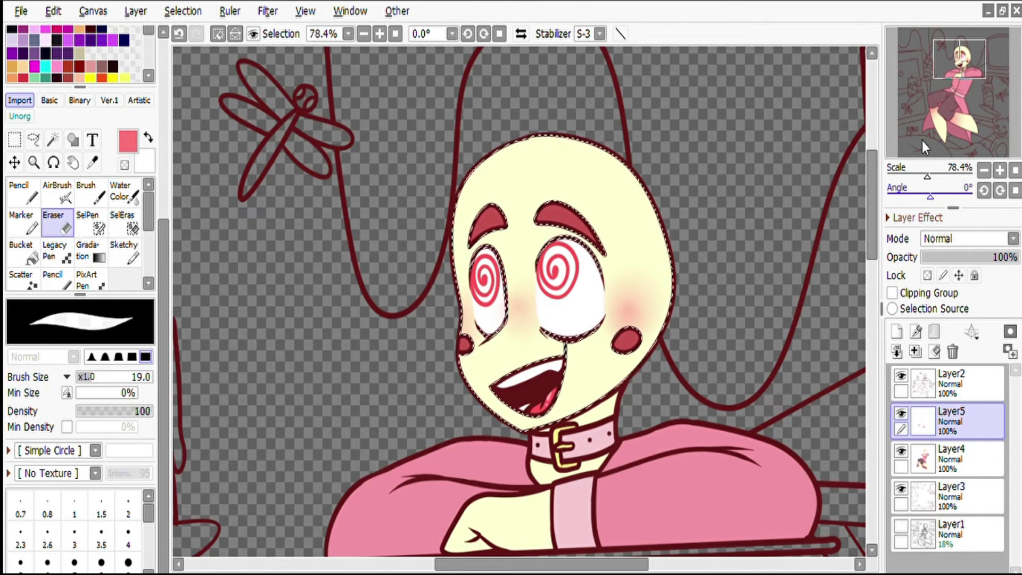
scroll(920, 133, "down", 3)
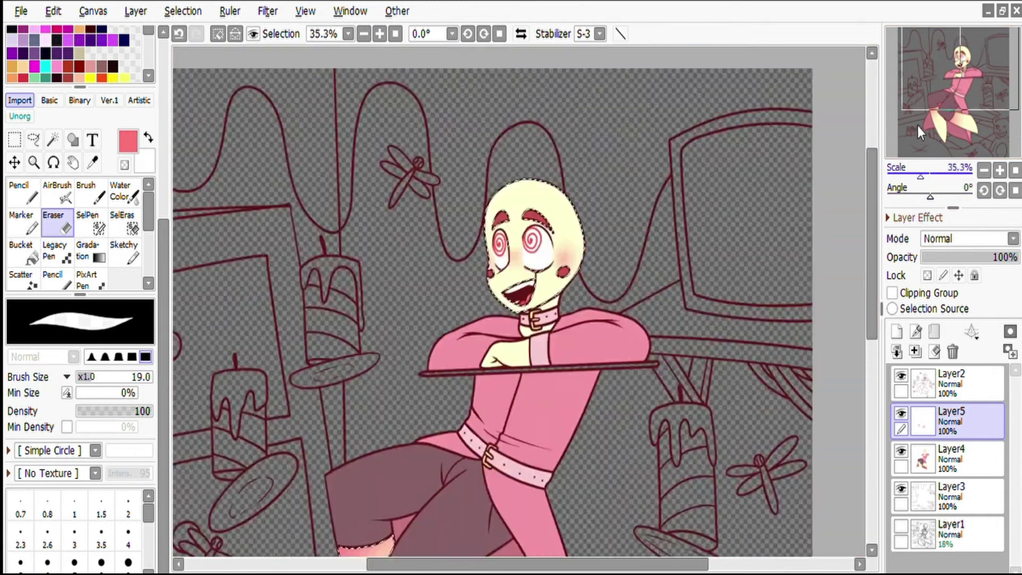
Step: Draw short white highlight strokes on the face blushes and on the leg's blush with the Pencil
scroll(918, 125, "up", 6)
key("n")
left_click_drag(720, 288, 716, 297)
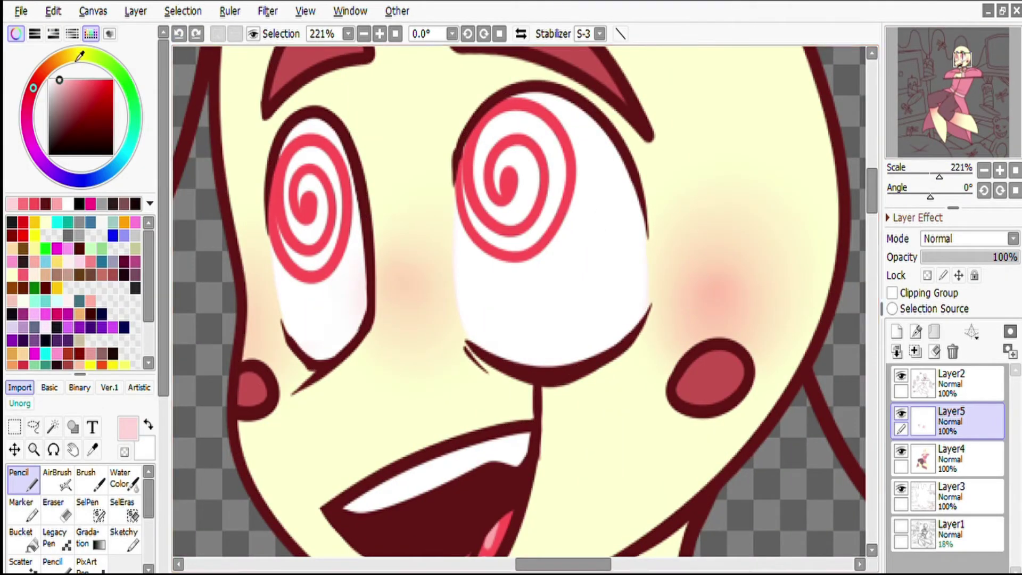
left_click_drag(409, 263, 394, 309)
left_click_drag(722, 265, 716, 284)
scroll(925, 129, "down", 2)
left_click(924, 128)
scroll(924, 129, "up", 1)
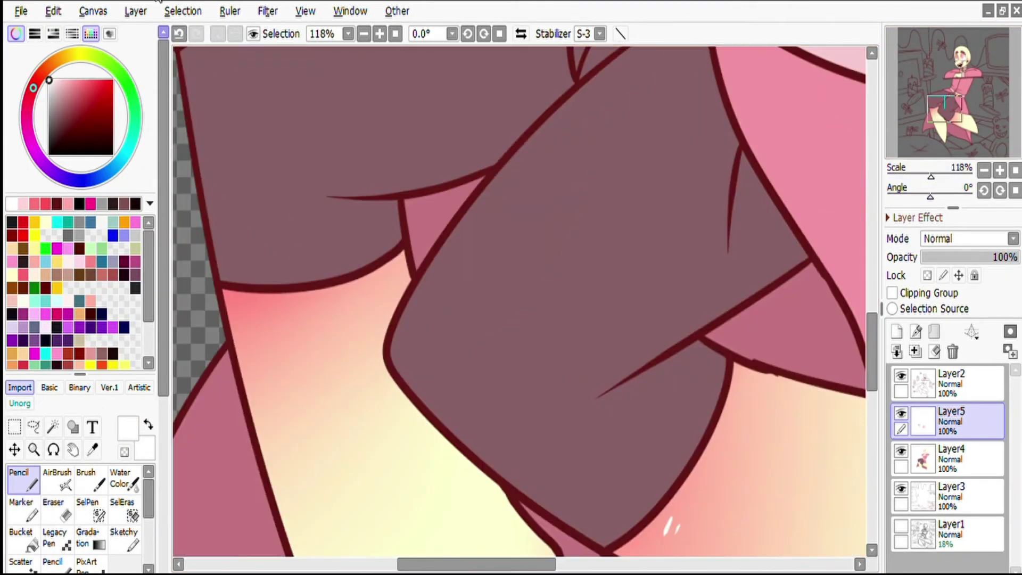
Step: Select the lower legs, retouch them on Layer4 with a pale yellow-green and clear the selection
scroll(929, 124, "down", 5)
left_click(952, 377)
left_click(951, 453)
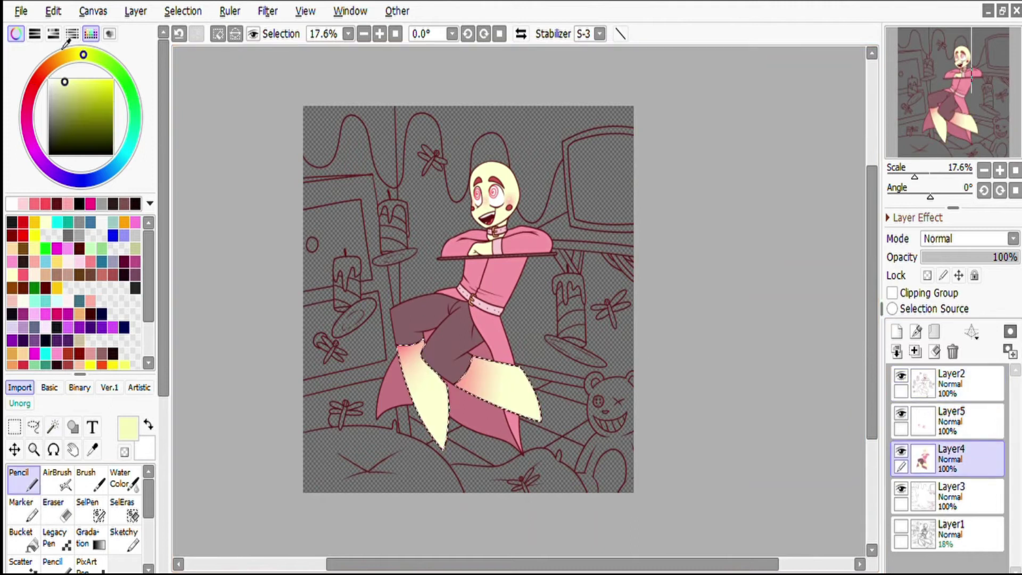
scroll(439, 351, "up", 4)
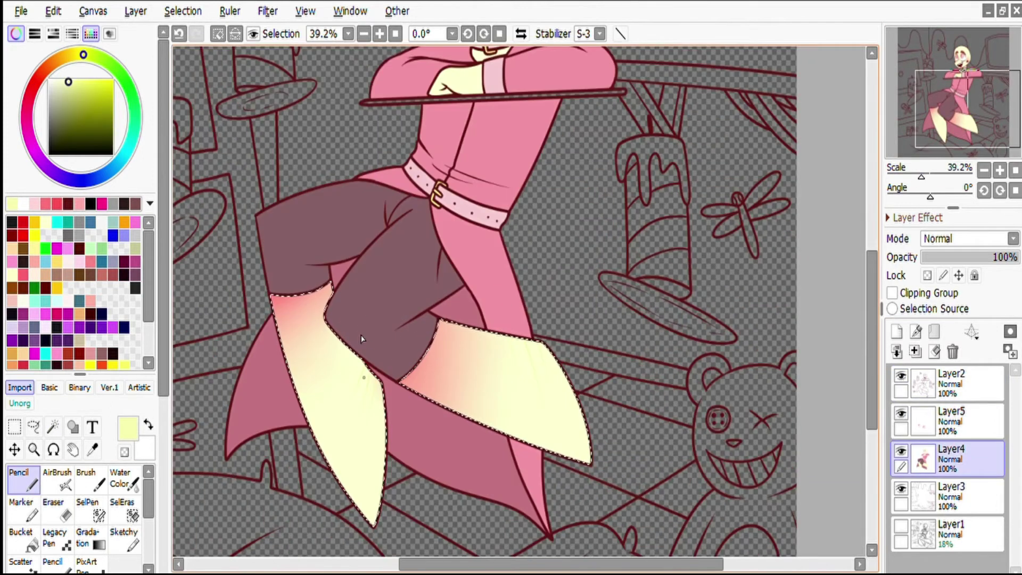
key("ctrl+d")
Step: Erase the line between the larger eye and the mouth on Layer2 and draw tapered dark red marks above and below that eye
left_click_drag(953, 112, 965, 58)
scroll(964, 59, "up", 5)
left_click(951, 378)
left_click(92, 427)
left_click(951, 453)
left_click(438, 417, "alt")
left_click(438, 418, "ctrl+shift")
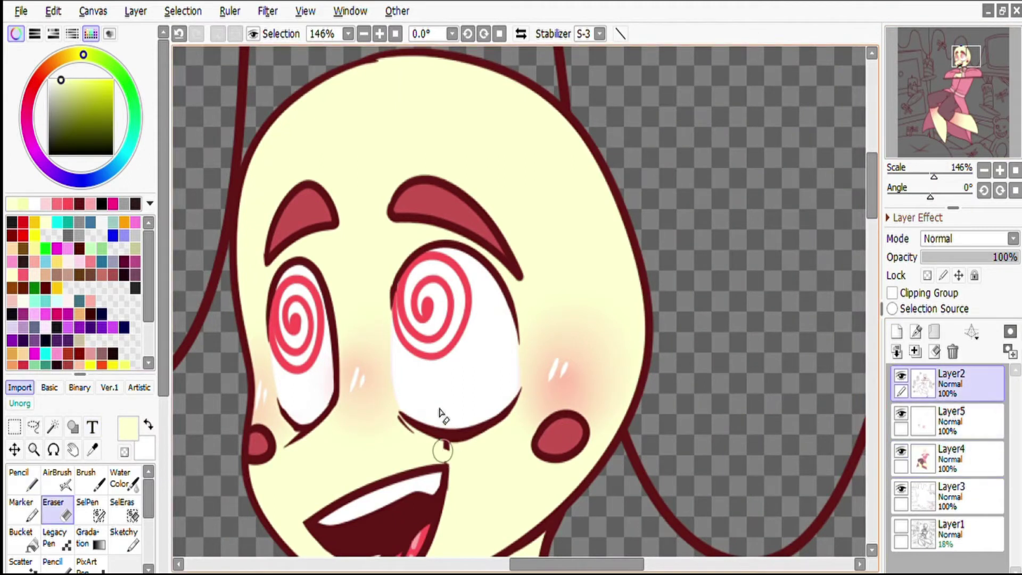
key("n")
left_click_drag(463, 437, 471, 493)
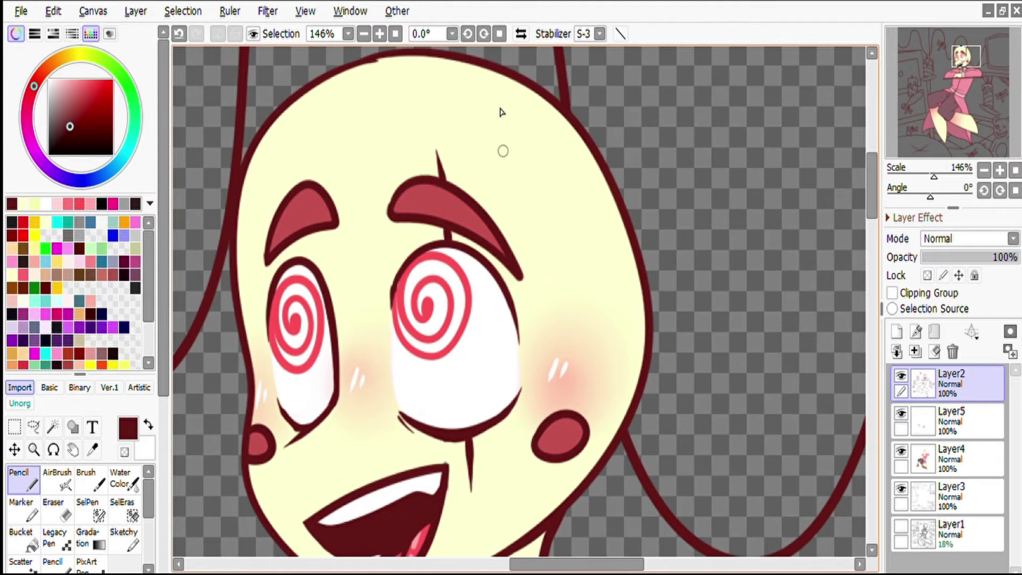
Step: Create a new layer above Layer1 and bucket-fill the dresser's drawer fronts with very pale pink
left_click_drag(934, 176, 917, 176)
left_click(951, 533)
left_click(897, 332)
left_click(21, 532)
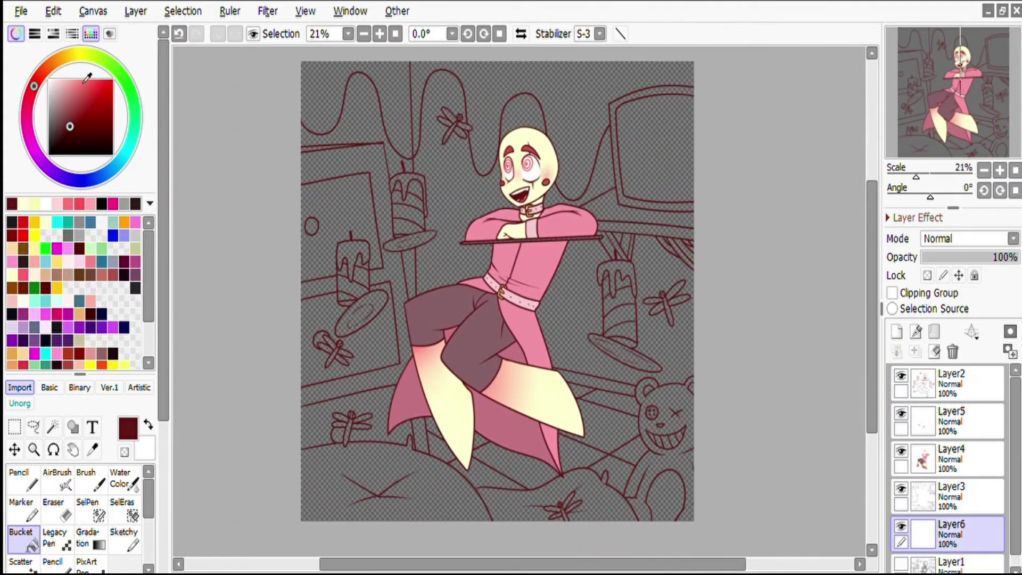
left_click(57, 79)
left_click(341, 223)
left_click(368, 330)
left_click(373, 420)
left_click(319, 346)
Step: Bucket-fill the dresser's frame white and its round knob dusty pink
left_click(49, 80)
left_click(373, 155)
left_click(404, 330)
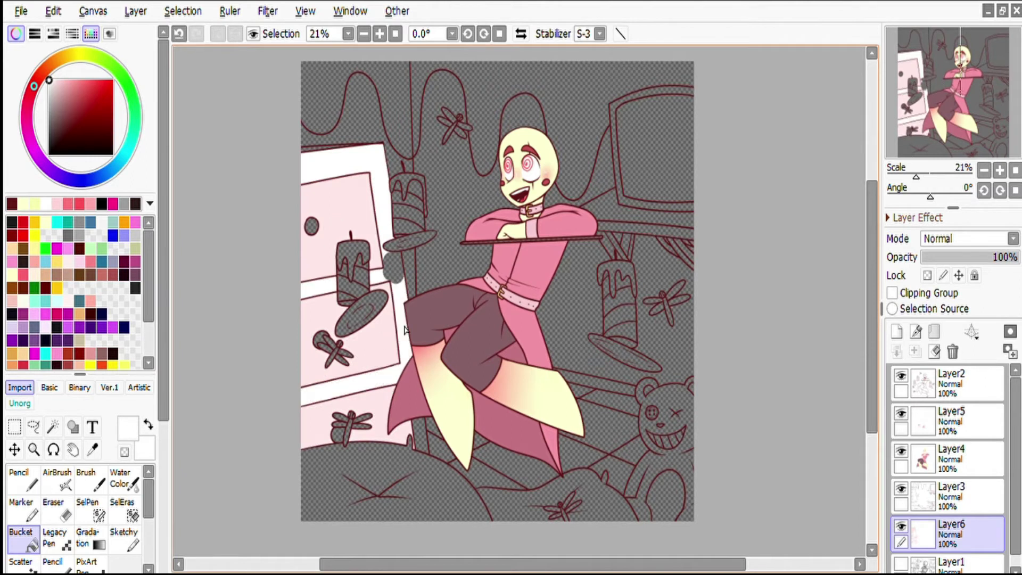
key("ctrl+z")
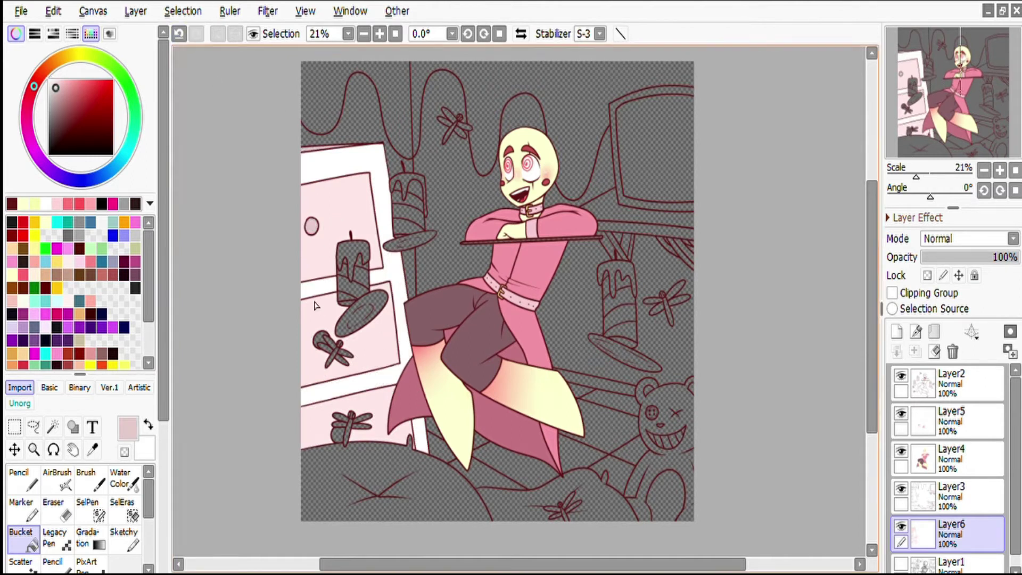
Step: Bucket-fill the large foreground cushions with salmon pink, making the smaller one slightly darker
left_click(372, 480)
left_click(517, 505)
left_click(553, 490)
left_click(601, 501)
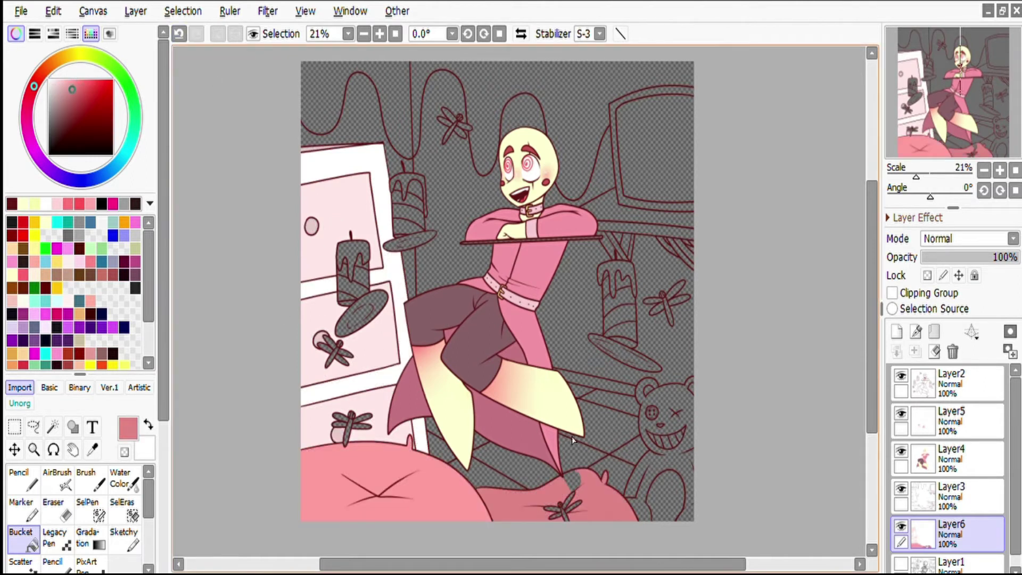
Step: Bucket-fill the teddy bear's head, ears, body and limbs with a light cream
left_click(56, 109)
left_click(59, 60)
left_click(74, 81)
scroll(679, 359, "up", 5)
scroll(458, 238, "up", 2)
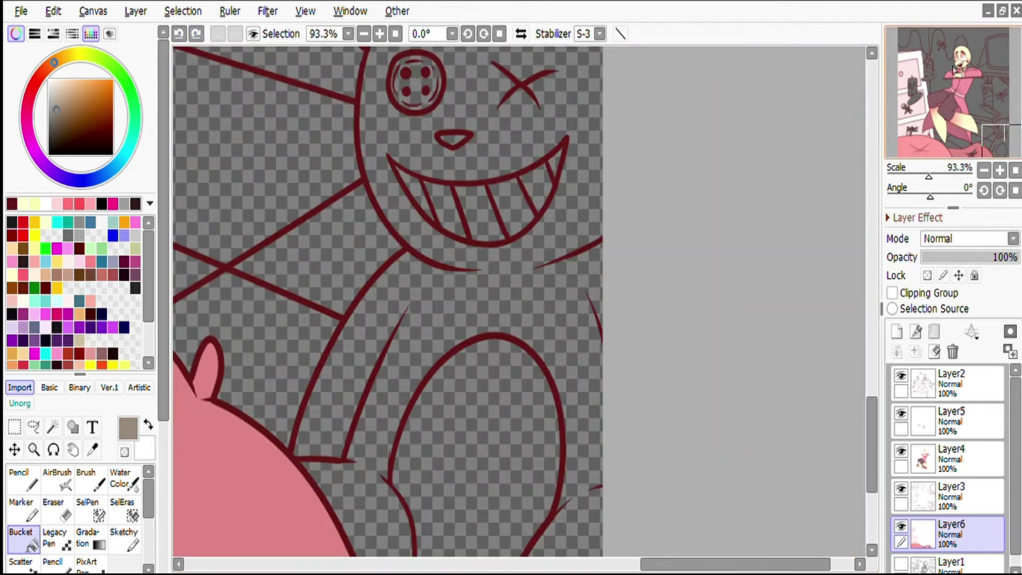
left_click(426, 298)
left_click(458, 238)
scroll(458, 238, "down", 2)
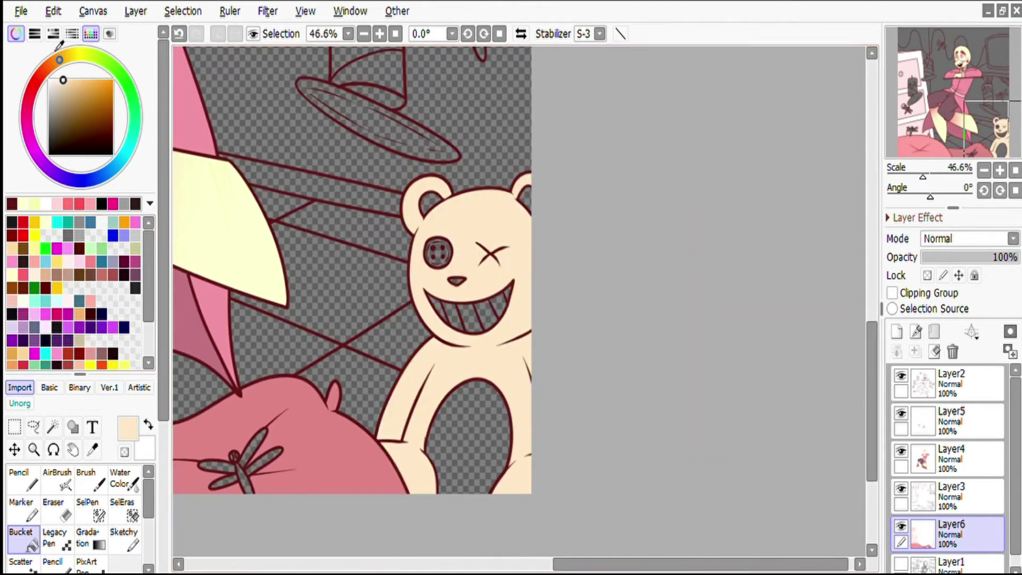
Step: Bucket-fill the teddy bear's nose and button eye with reddish and pink tones
scroll(466, 301, "up", 4)
left_click(38, 79)
left_click(415, 205)
left_click(308, 70)
left_click(57, 79)
left_click(306, 53)
Step: Bucket-fill the teeth in the teddy bear's grin with white
left_click(48, 80)
left_click(314, 330)
left_click(391, 362)
left_click(473, 372)
left_click(554, 362)
scroll(912, 126, "down", 8)
scroll(912, 127, "up", 1)
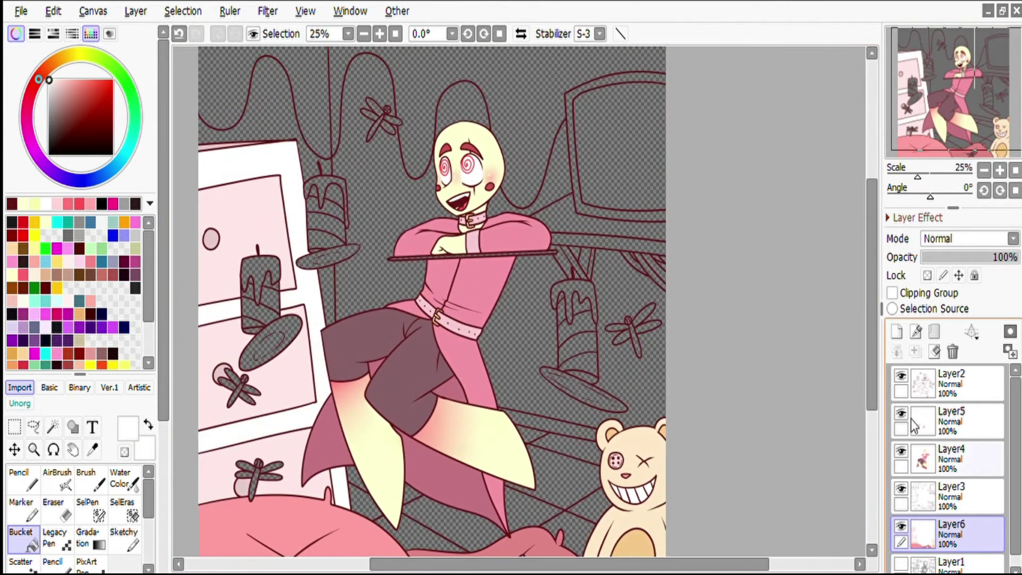
Step: Merge Layer5 into Layer4, then bucket-fill the three candle plates and the tray under the arms with golden yellow
left_click(958, 421)
right_click(463, 128)
key("ctrl+e")
left_click(328, 255)
left_click(272, 341)
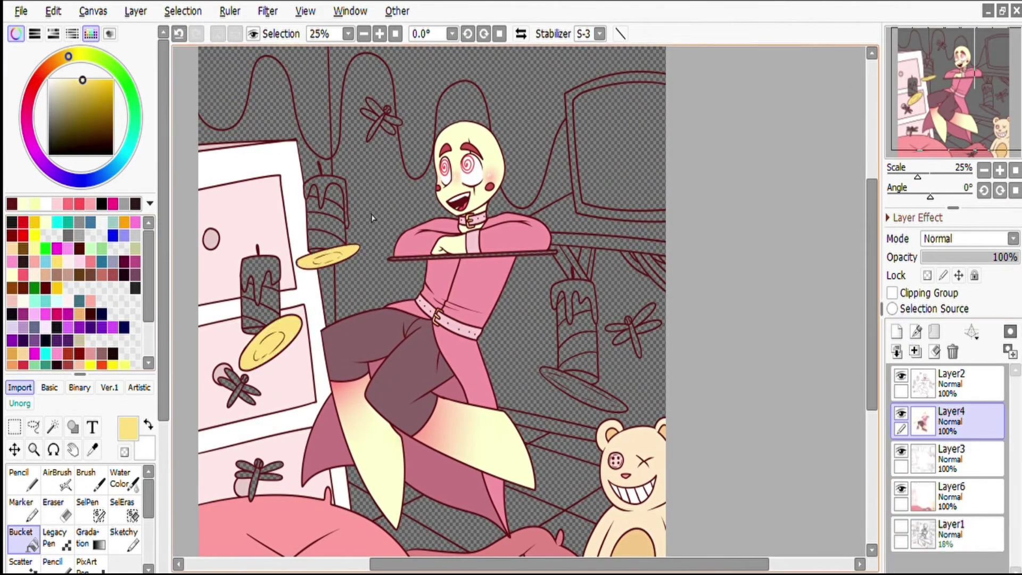
left_click(586, 388)
scroll(889, 139, "up", 4)
scroll(889, 139, "down", 4)
Step: Bucket-fill the table beneath the television and its legs with light beige
left_click(63, 89)
left_click(57, 60)
left_click(579, 226)
key("ctrl+z")
left_click(579, 226)
left_click(564, 266)
Step: Bucket-fill the shaded side faces of the table legs with a darker tan
scroll(579, 226, "up", 4)
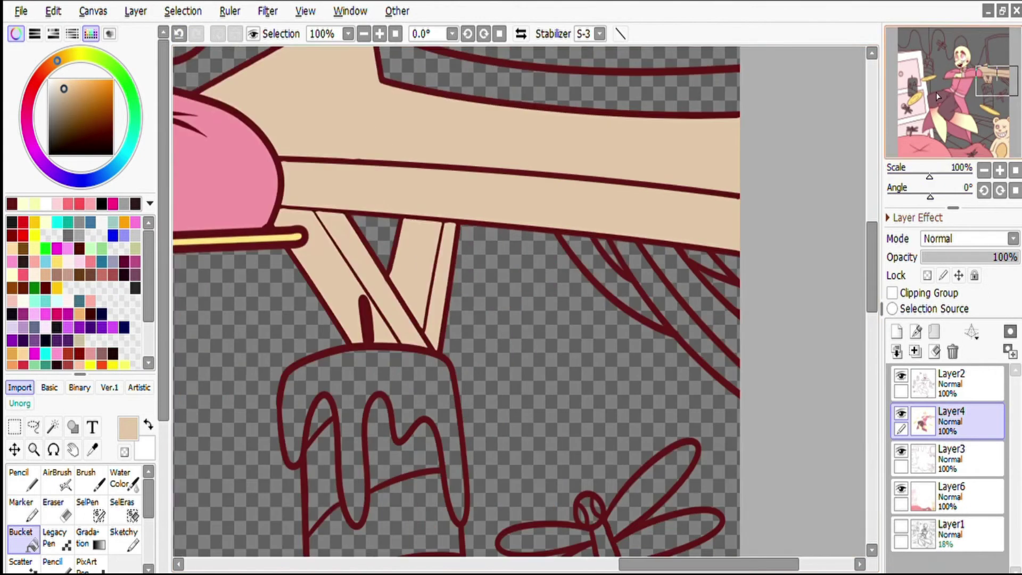
left_click(374, 256)
left_click(333, 282)
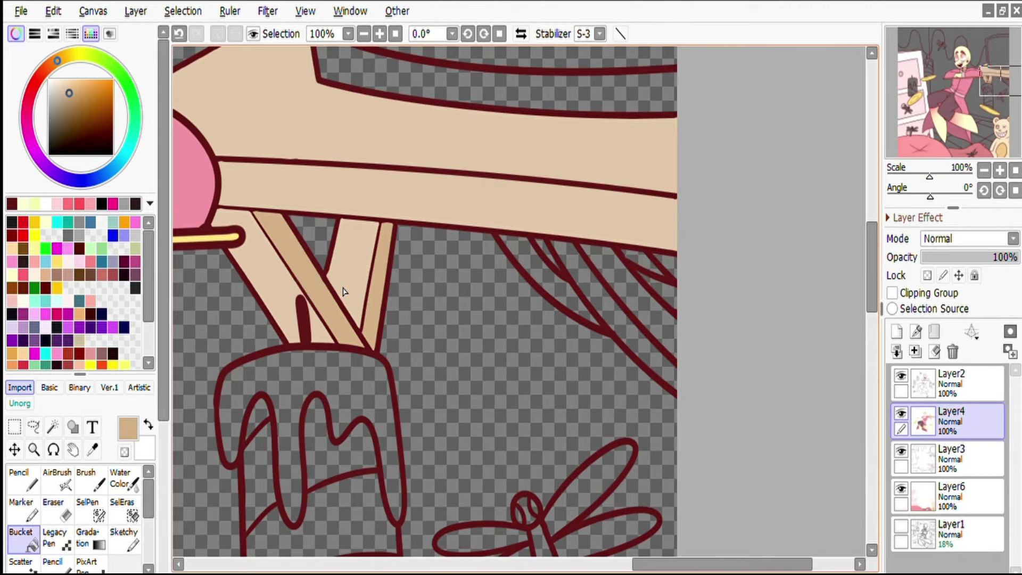
Step: Bucket-fill the hanging strands below the table with light grey and a darker brownish grey
left_click(79, 87)
left_click(549, 278)
left_click(613, 305)
left_click(663, 266)
left_click(582, 224)
key("ctrl+z")
left_click(623, 279)
Step: Merge the line-art layers into Layer3 and the colour layers into Layer6
key("ctrl+e")
key("ctrl+e")
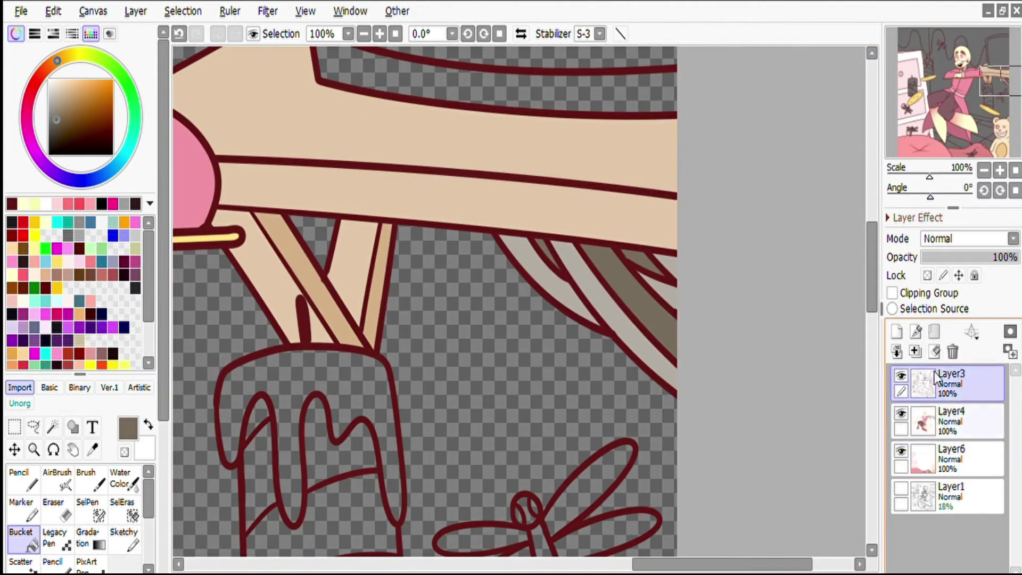
scroll(479, 298, "down", 5)
Step: Bucket-fill the baseboard with mauve and alternate floor tiles with pale pink
left_click(277, 160, "alt")
left_click_drag(479, 319, 341, 225)
left_click(362, 378)
left_click(451, 362)
left_click(487, 294)
left_click(513, 357)
Step: Touch up the tile corner beside the leg with the Pencil and bucket-fill the remaining floor tiles with dusky pink
scroll(742, 112, "up", 4)
scroll(238, 306, "up", 3)
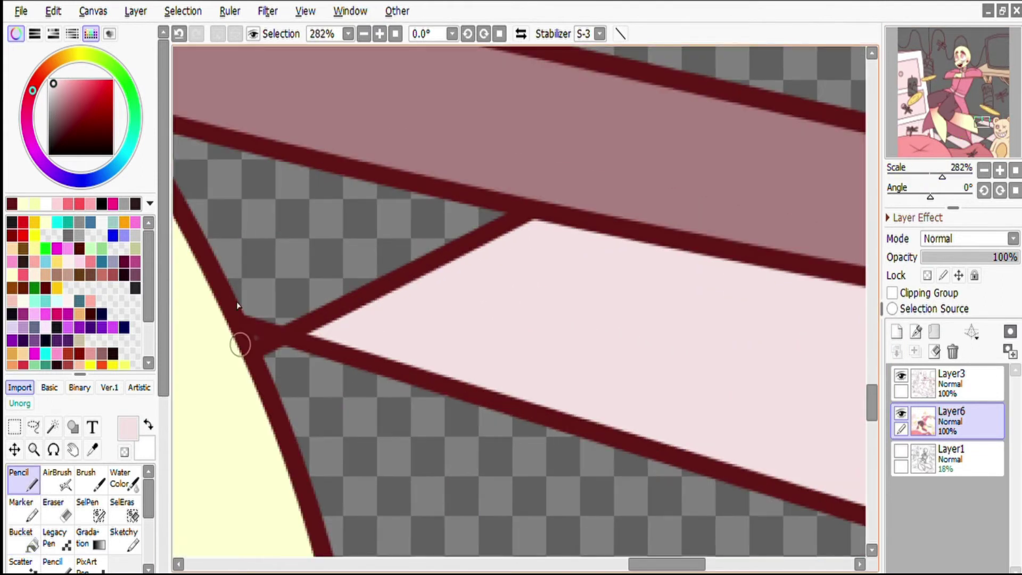
left_click_drag(237, 305, 638, 267)
scroll(295, 132, "down", 6)
left_click(331, 331)
left_click(415, 404)
left_click(610, 406)
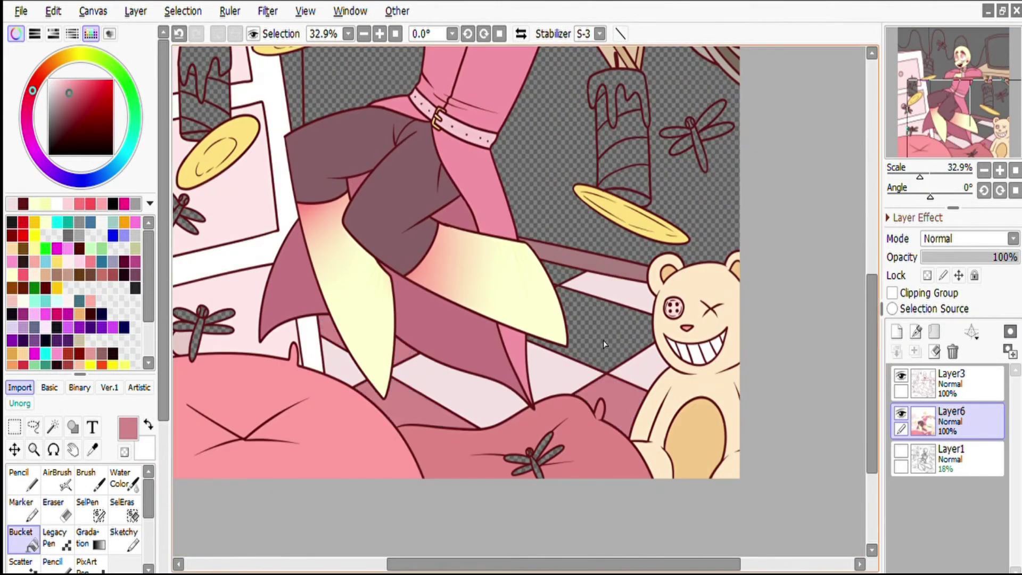
left_click(591, 329)
Step: Bucket-fill all wall areas behind the character and below the ceiling drips with creamy yellow
scroll(590, 328, "down", 2)
left_click(447, 213, "alt")
left_click(345, 262)
left_click(480, 341)
left_click(566, 298)
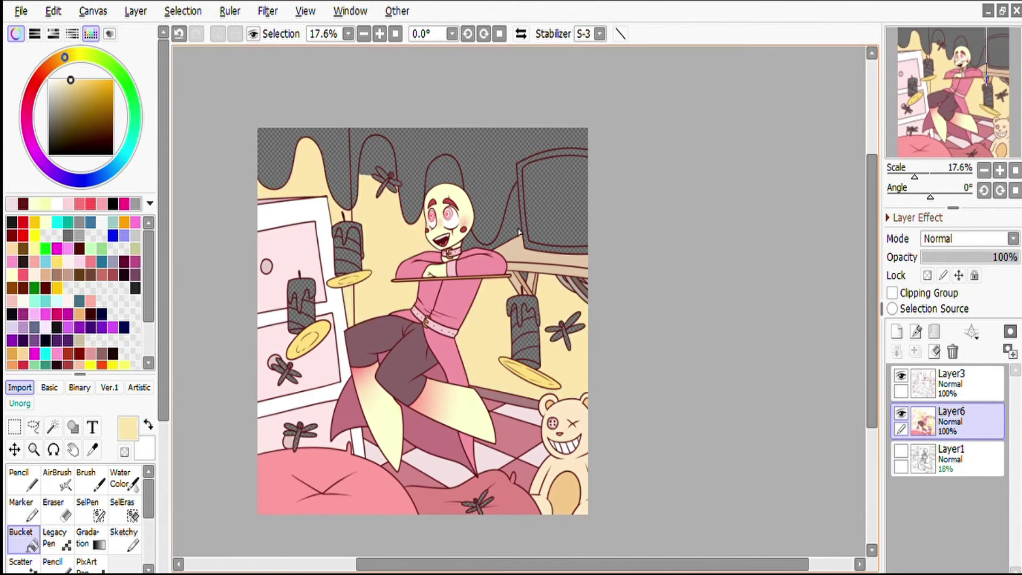
left_click(492, 224)
left_click(444, 170)
left_click(382, 198)
Step: Bucket-fill alternate stripes on the three candles with white
key("x")
left_click(525, 299)
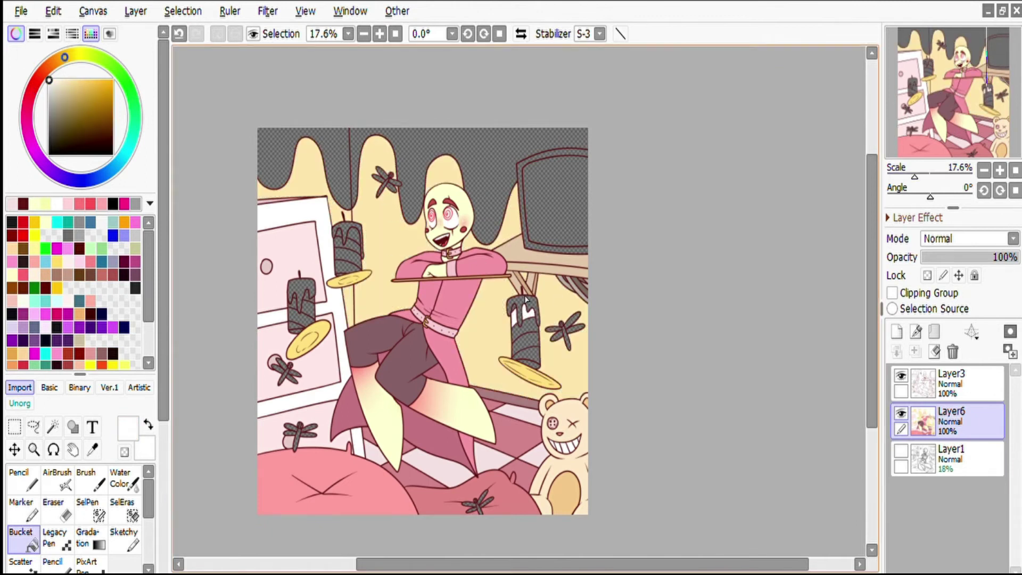
scroll(402, 251, "up", 3)
left_click(947, 80)
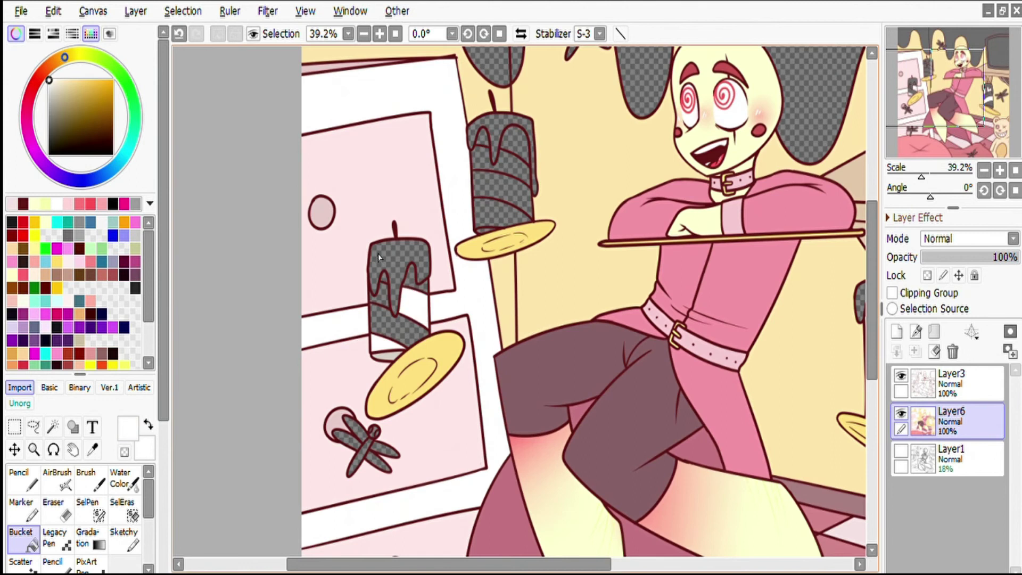
left_click(953, 40)
Step: Bucket-fill the other candle stripes with coral red and the lowest bands with a darker red
left_click(79, 204)
left_click(223, 319)
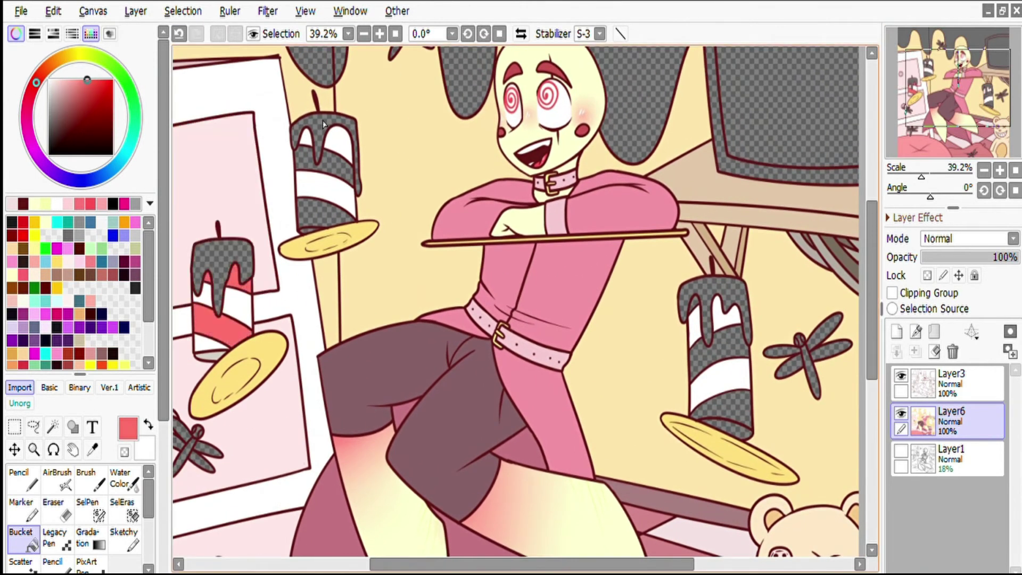
left_click(723, 428)
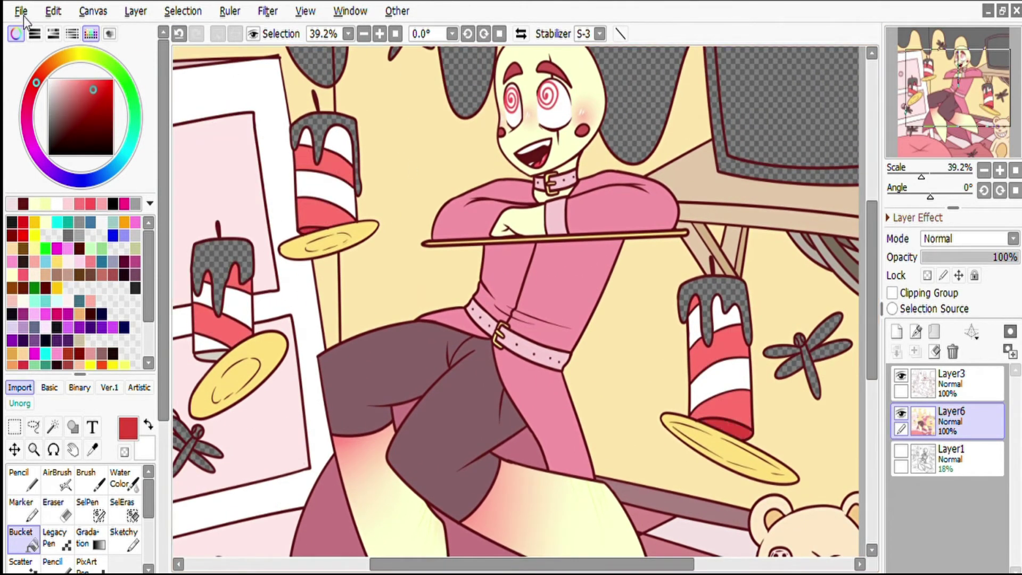
Step: Bucket-fill the melted candle wax and the ceiling drips with light pink
left_click(68, 204)
left_click(229, 250)
scroll(907, 132, "down", 4)
scroll(452, 298, "down", 3)
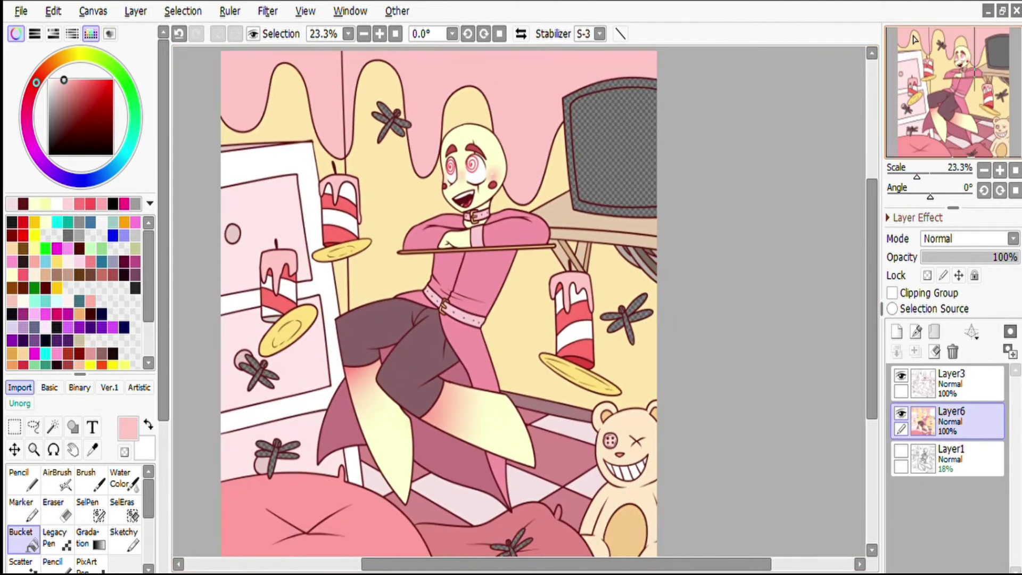
Step: Colour the dragonflies with grey bodies, light green eyes and pale blue wings
scroll(404, 149, "up", 5)
left_click_drag(886, 64, 913, 107)
left_click(34, 222)
left_click(535, 160)
left_click_drag(452, 193, 808, 140)
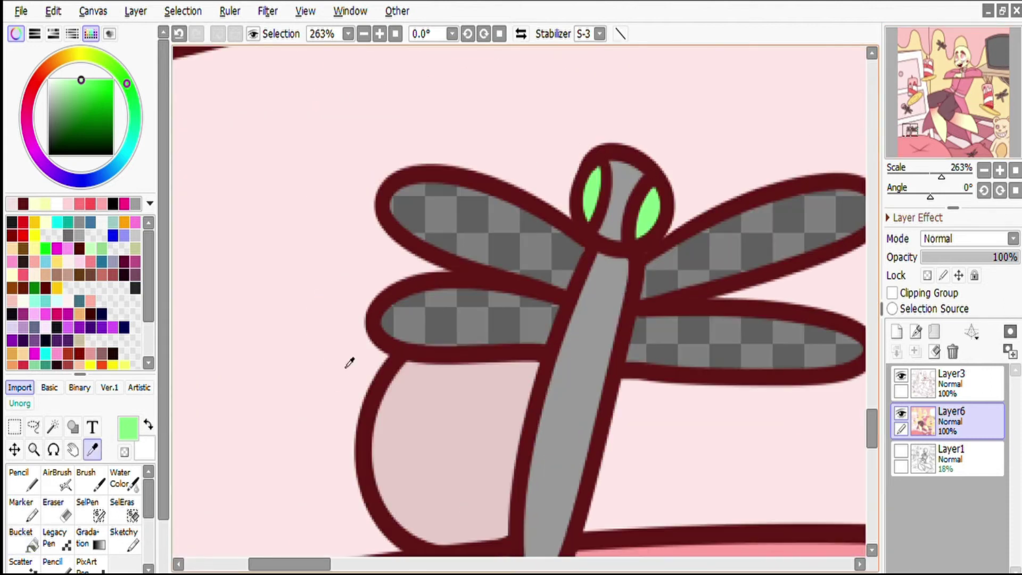
scroll(547, 217, "down", 5)
left_click_drag(547, 216, 479, 319)
Step: Bucket-fill the television frame with grey-blue and its screen with dark grey
left_click_drag(936, 110, 989, 63)
left_click(353, 159)
left_click(447, 186)
left_click(447, 186)
key("ctrl+z")
Step: Draw coral X eyes and a toothed grin on the television screen, plus dark red buttons along its lower frame
key("n")
left_click_drag(372, 141, 386, 161)
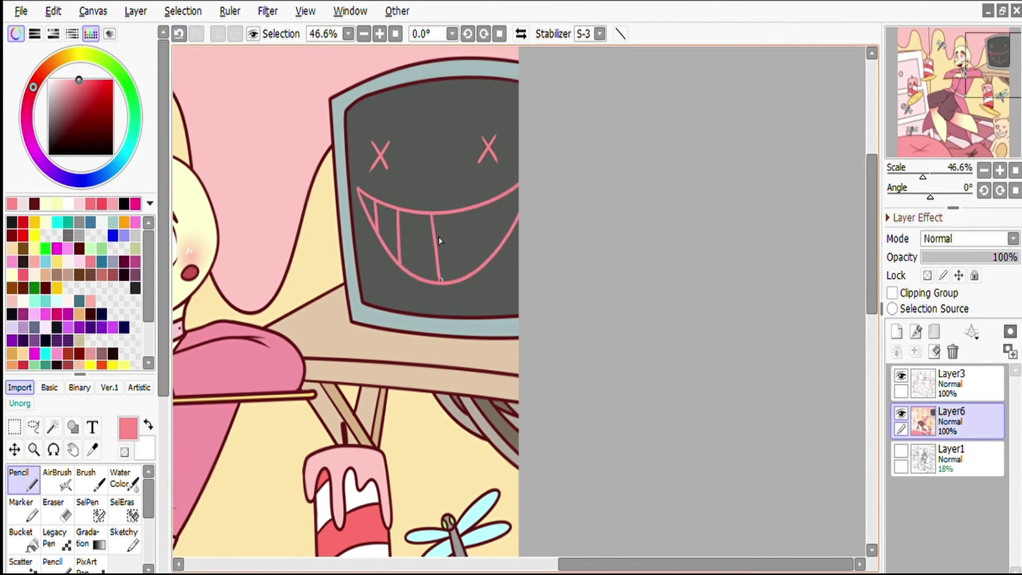
key("alt")
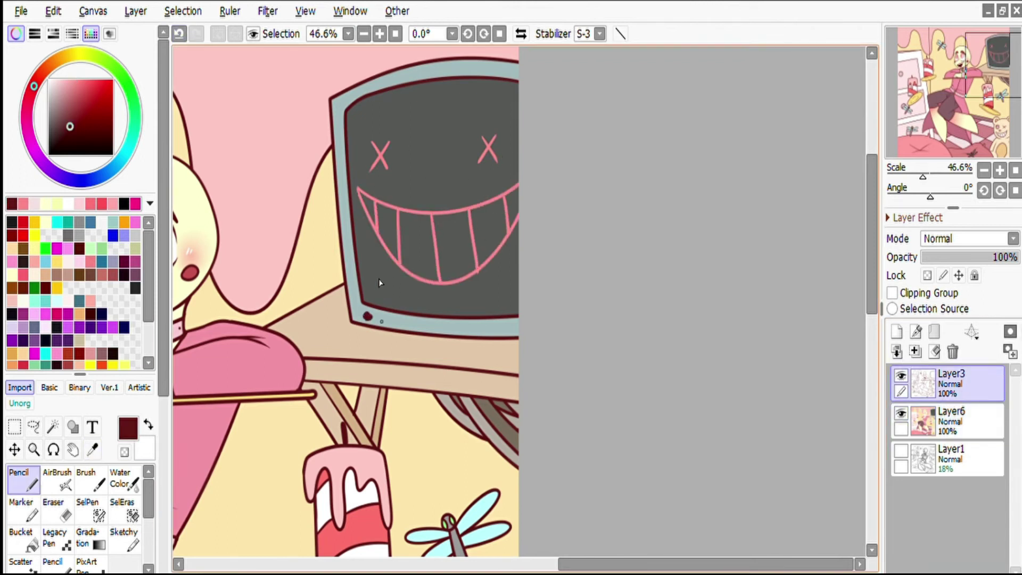
scroll(907, 136, "down", 5)
scroll(905, 129, "up", 3)
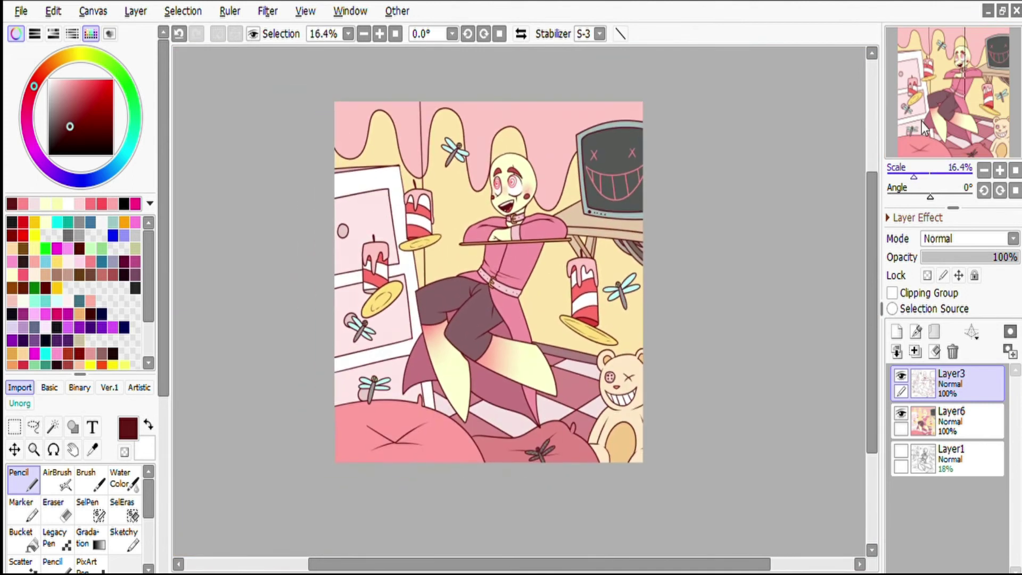
Step: Add a new top layer, flood it with salmon pink and set its blending mode to Screen
left_click(896, 331)
left_click(21, 538)
left_click(64, 80)
left_click(298, 345)
left_click(969, 239)
left_click(953, 267)
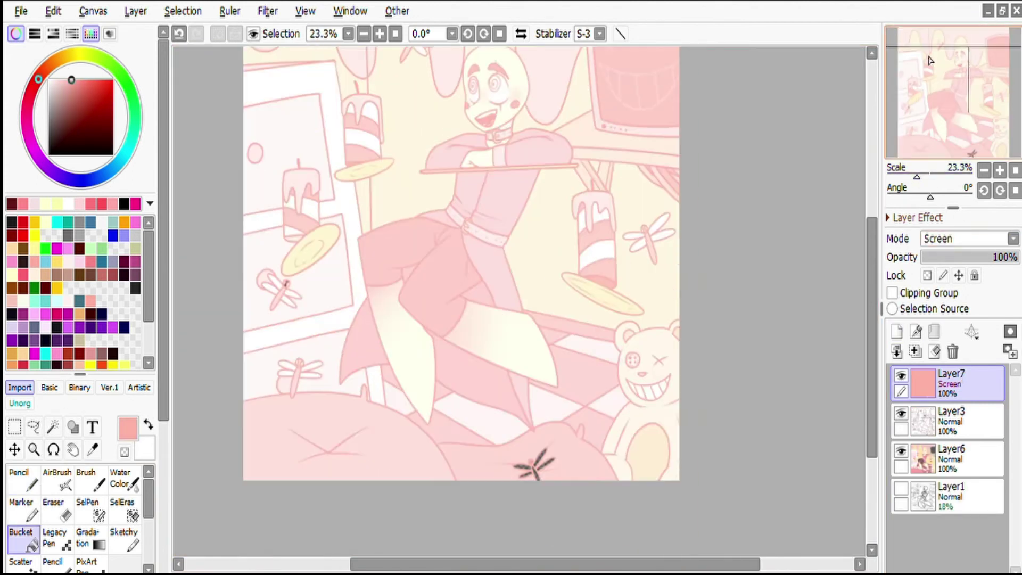
Step: Hide the pink overlay and fill the unpainted gaps in the dragonfly heads with grey on Layer6
scroll(340, 348, "up", 3)
left_click(185, 349, "alt")
left_click(217, 356, "alt")
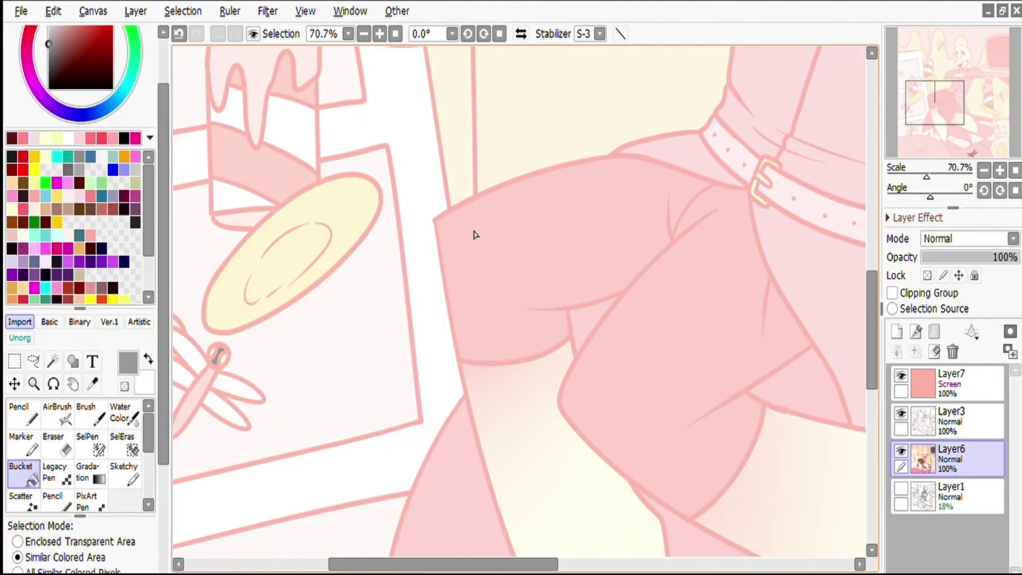
scroll(474, 235, "up", 6)
key("n")
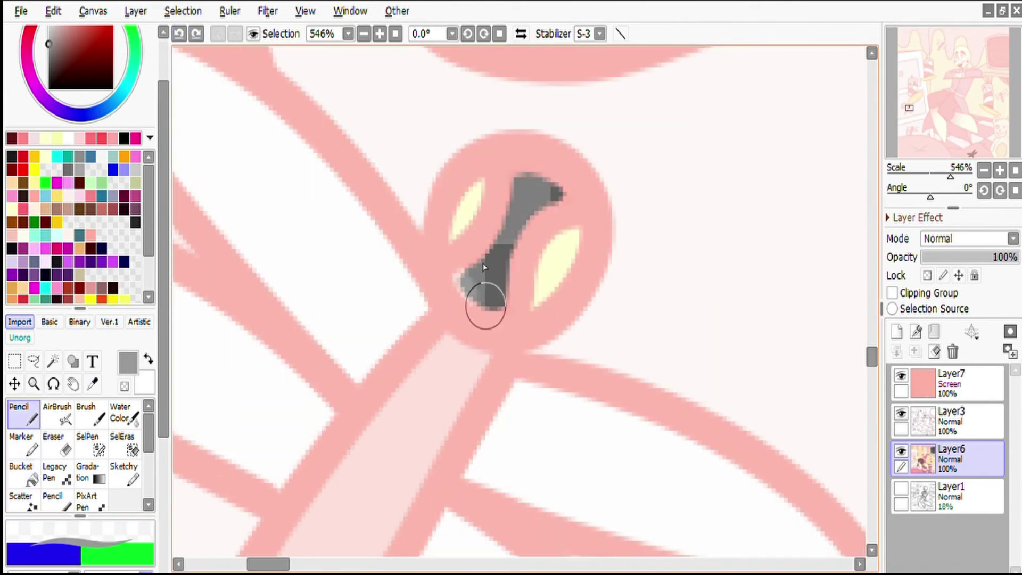
left_click_drag(483, 303, 493, 283)
left_click(901, 376)
left_click_drag(511, 181, 566, 193)
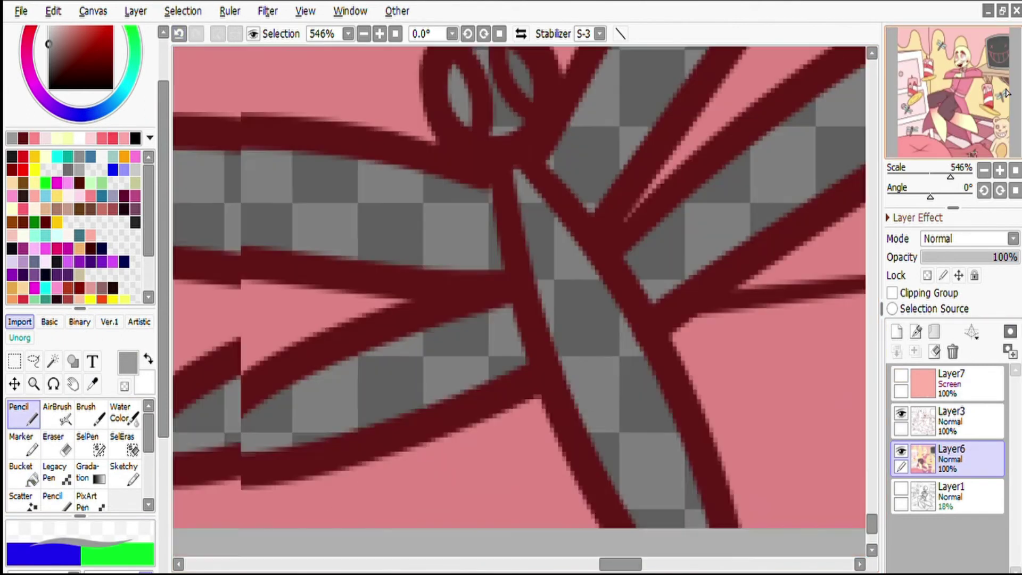
Step: Colour the remaining dragonfly on the small cushion with sampled grey, pale blue and light green
key("g")
left_click_drag(369, 235, 104, 394)
left_click(92, 383)
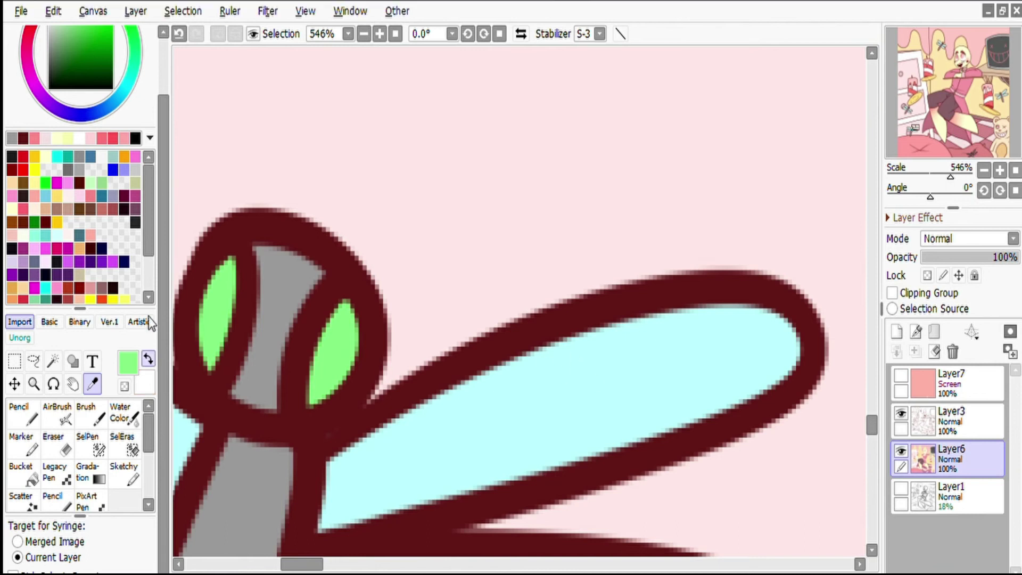
left_click(973, 154)
left_click(283, 355)
key("g")
left_click(282, 356)
scroll(282, 356, "down", 10)
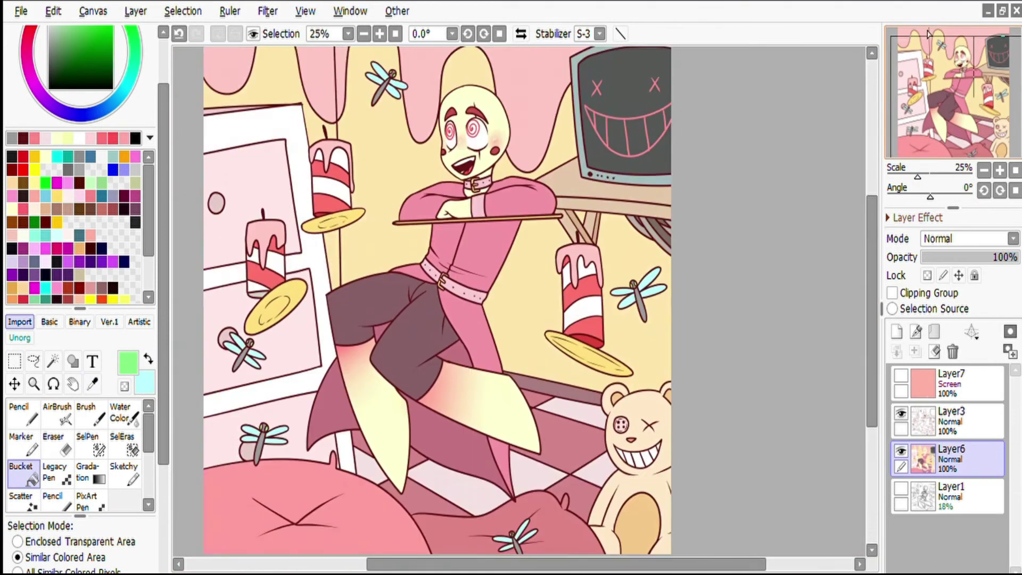
Step: Show the Screen overlay on Layer7 again, try other fill colours, and settle on salmon pink at 20% opacity
left_click(953, 383)
key("x")
left_click(469, 319)
left_click_drag(1001, 257, 964, 257)
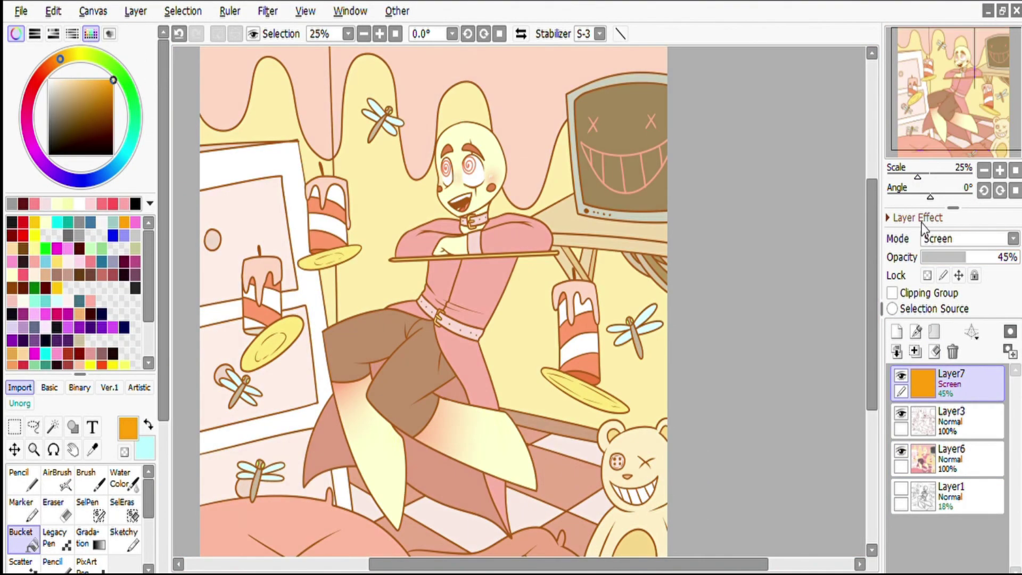
left_click(468, 320)
left_click(469, 320)
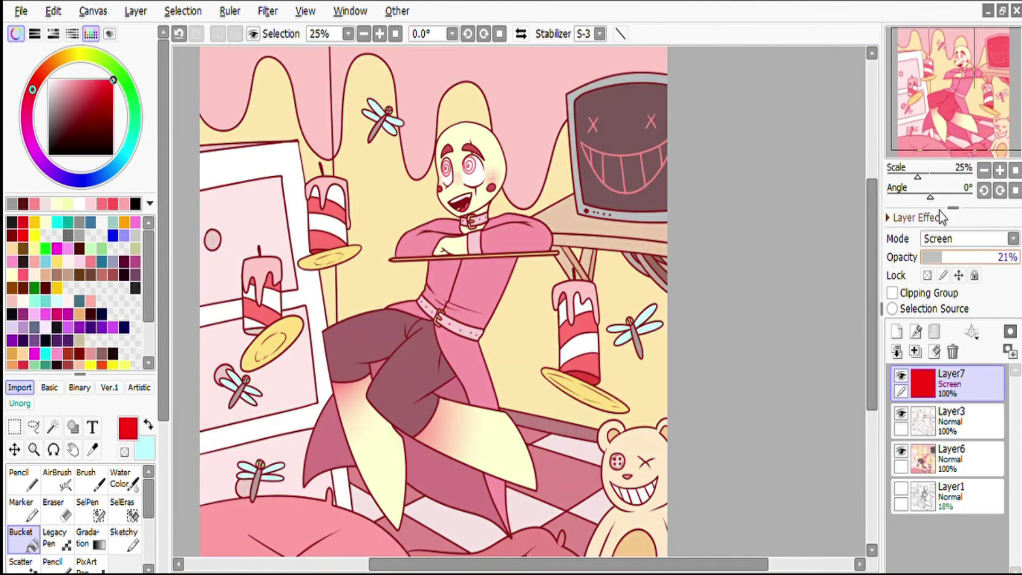
Step: Add a new top layer, select a thin frame around the canvas edge and fill it with white
left_click(896, 332)
scroll(890, 150, "down", 2)
left_click(14, 427)
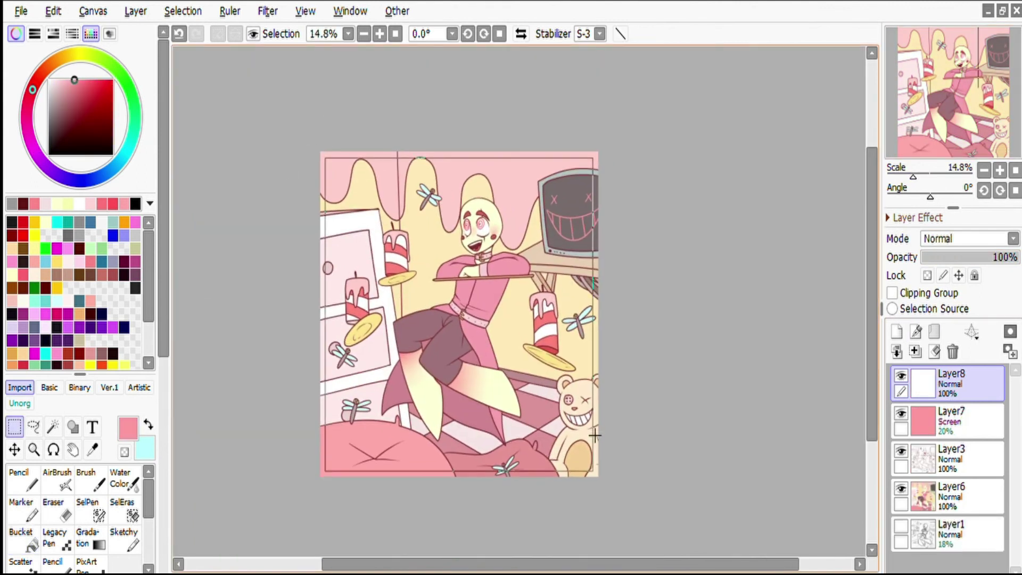
key("f")
left_click(495, 463)
Step: Set the white frame layer to Screen at 57% opacity and clear the selection
left_click(967, 239)
left_click_drag(1001, 257, 960, 257)
key("ctrl+d")
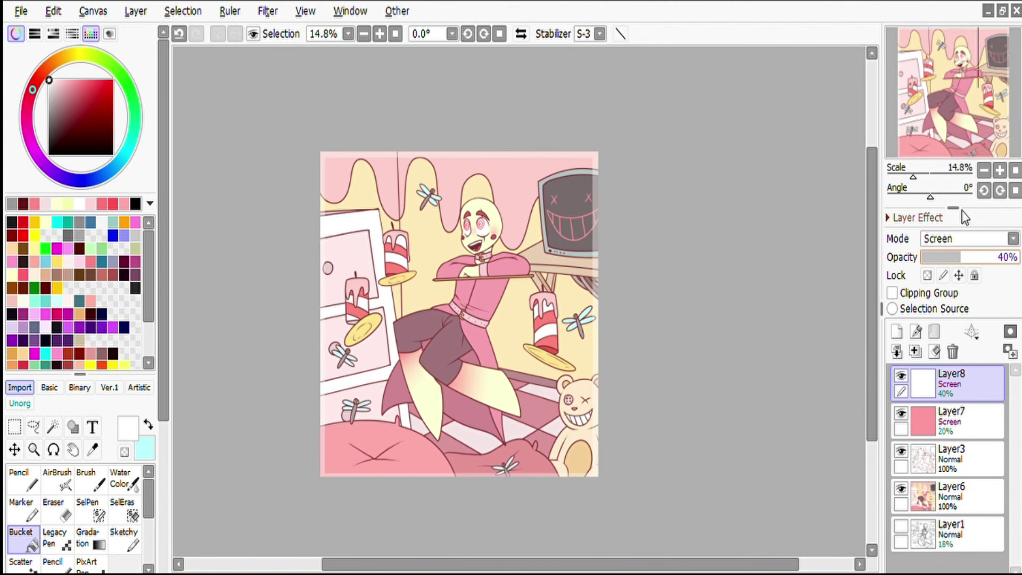
mouse_move(903, 110)
left_mouse_down()
mouse_move(910, 96)
mouse_move(908, 107)
left_mouse_up()
Step: Add a layer above Layer7 with a white-to-pink gradient spreading from the centre, set to Shade/Shine at 52% opacity
left_click(958, 421)
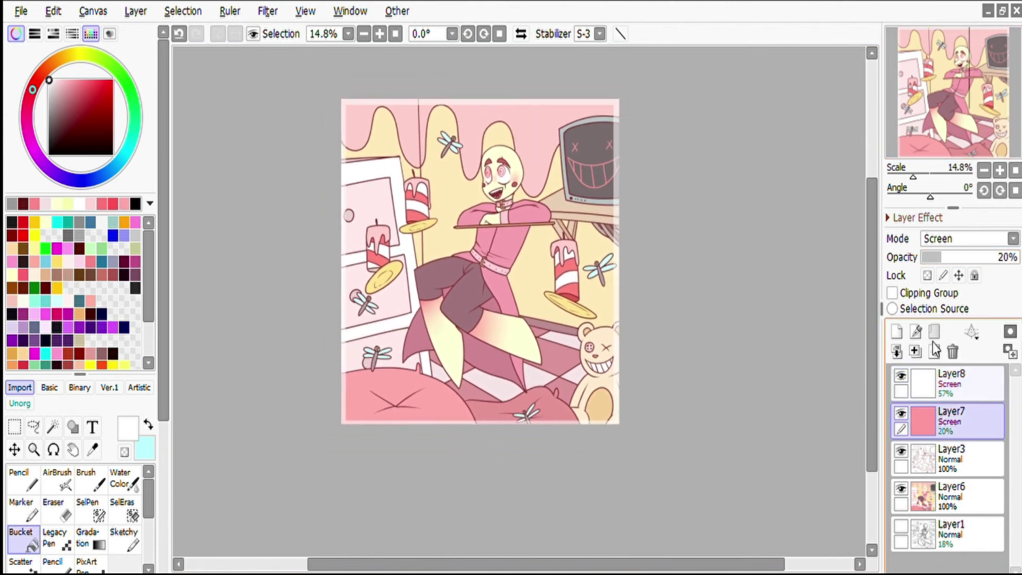
left_click(896, 332)
left_click(88, 538)
left_click(149, 425)
scroll(144, 388, "down", 5)
left_click(21, 503)
scroll(144, 389, "up", 5)
left_click(124, 204)
left_click_drag(475, 255, 676, 506)
scroll(953, 240, "down", 6)
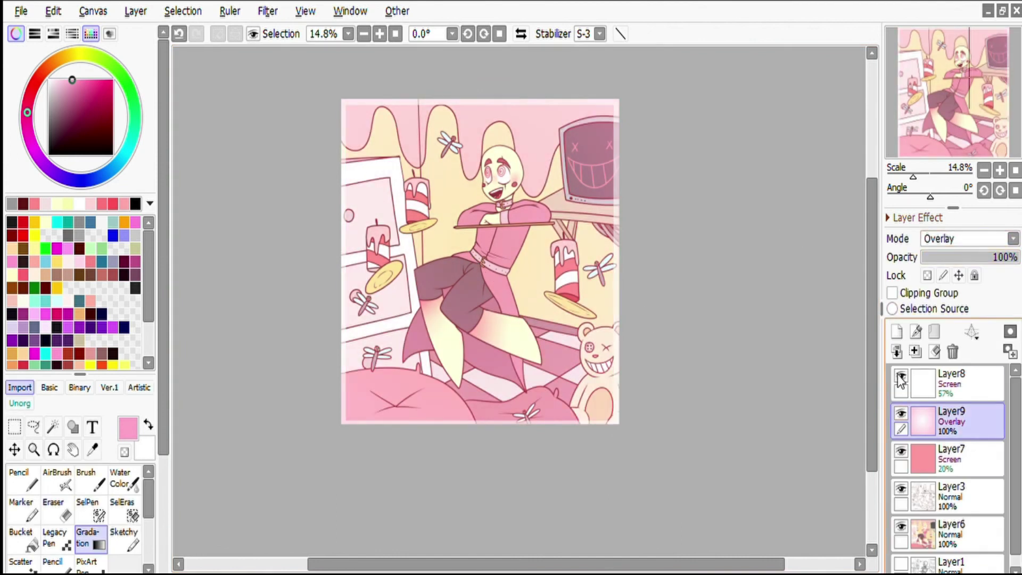
left_click(972, 257)
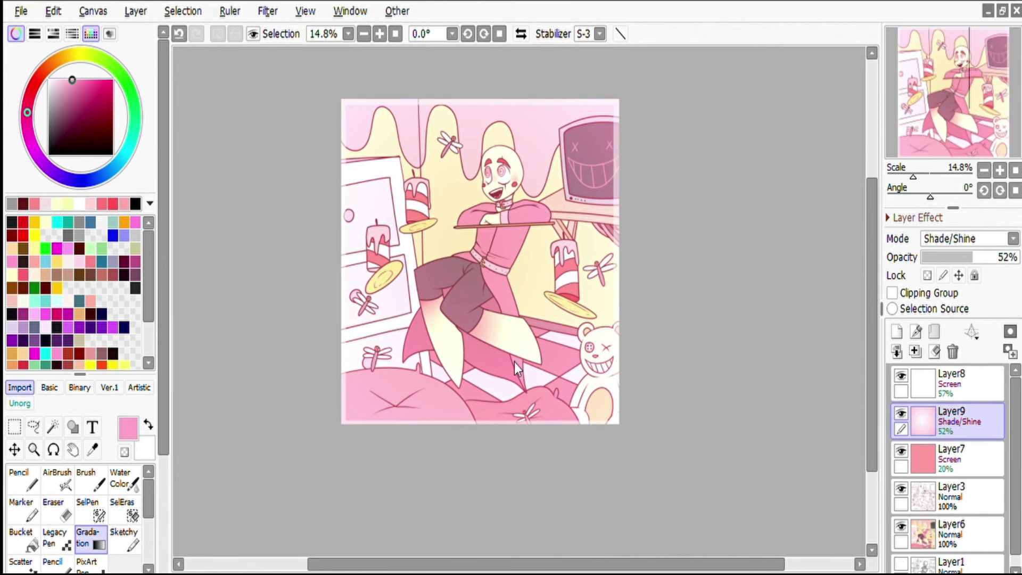
Step: Paste the artist's signature from another open document as a new layer and place it, reduced, on the lower robe
key("ctrl+Tab")
key("ctrl+Tab")
key("ctrl+v")
key("ctrl+t")
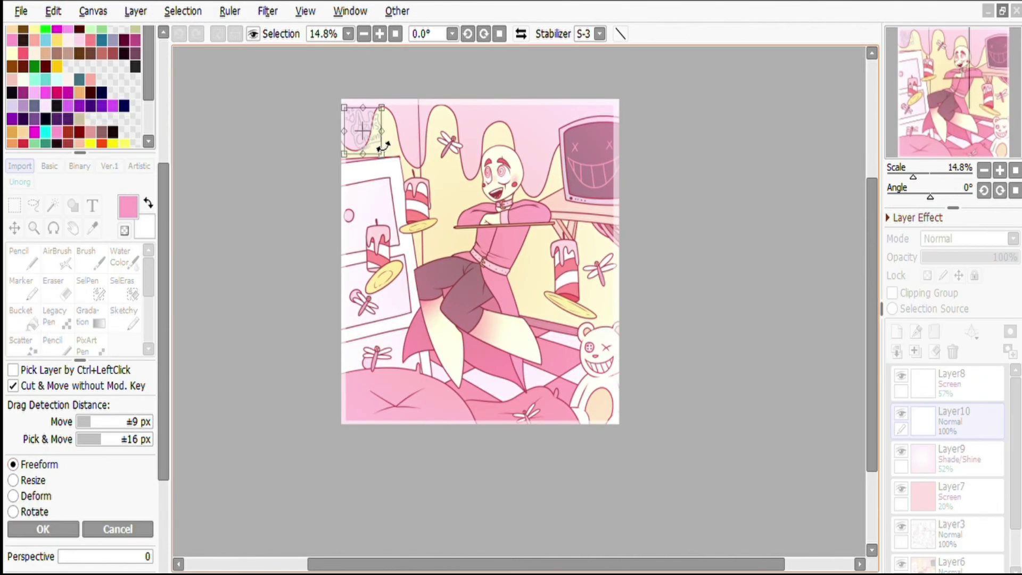
key("Return")
Step: Set the signature layer's blending mode to Shade and lower its opacity to a faint watermark
left_click(966, 239)
scroll(476, 362, "up", 10)
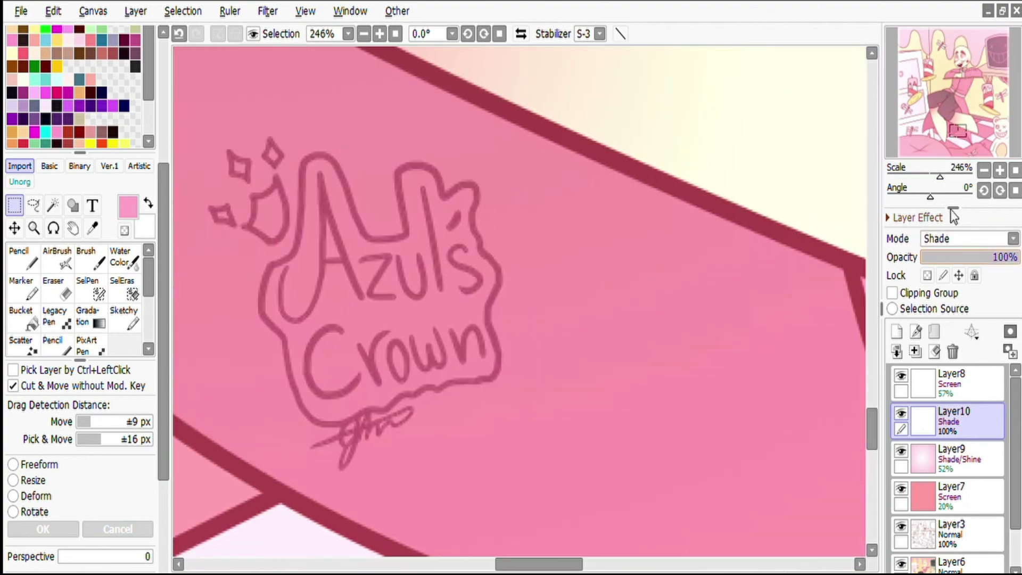
scroll(475, 362, "down", 8)
left_click(933, 257)
scroll(914, 130, "down", 3)
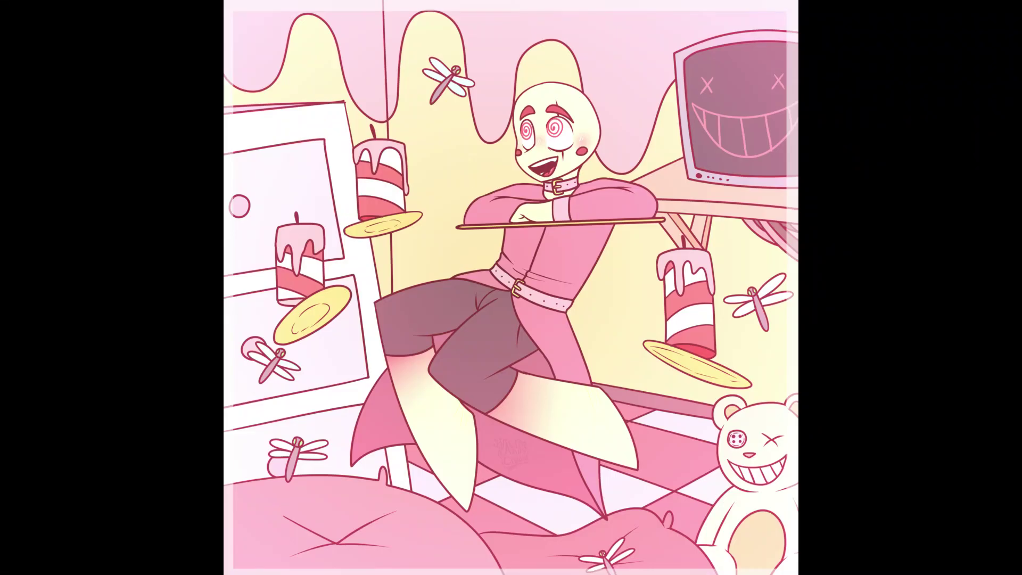